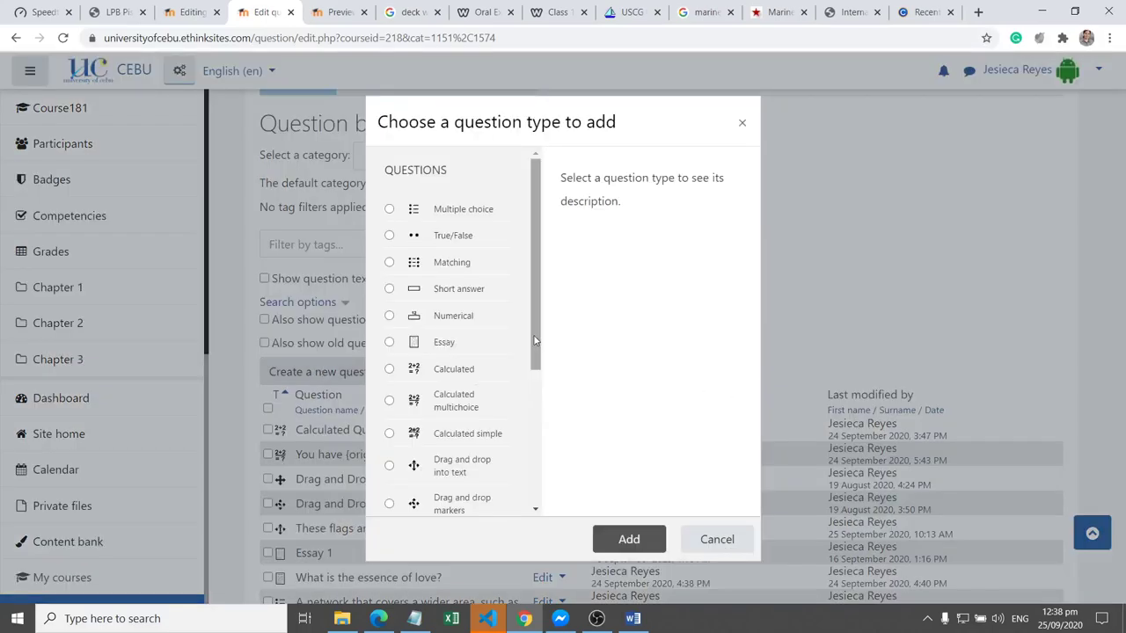
Step: Add a new question of the Select missing words type to the question bank
scroll(453, 457, down, 5)
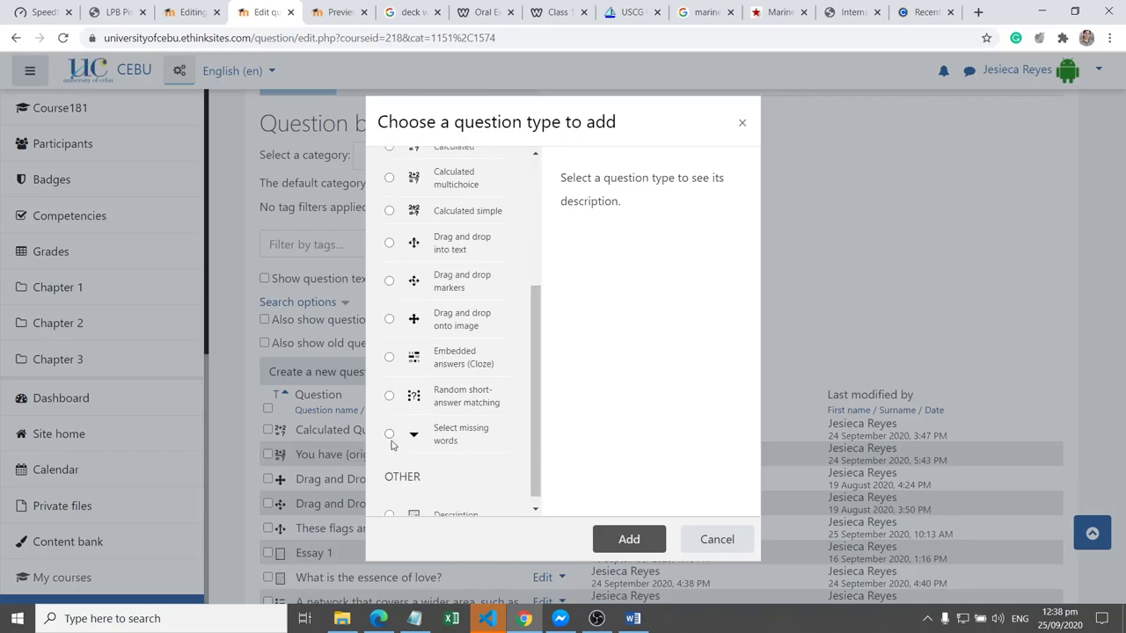
click(390, 434)
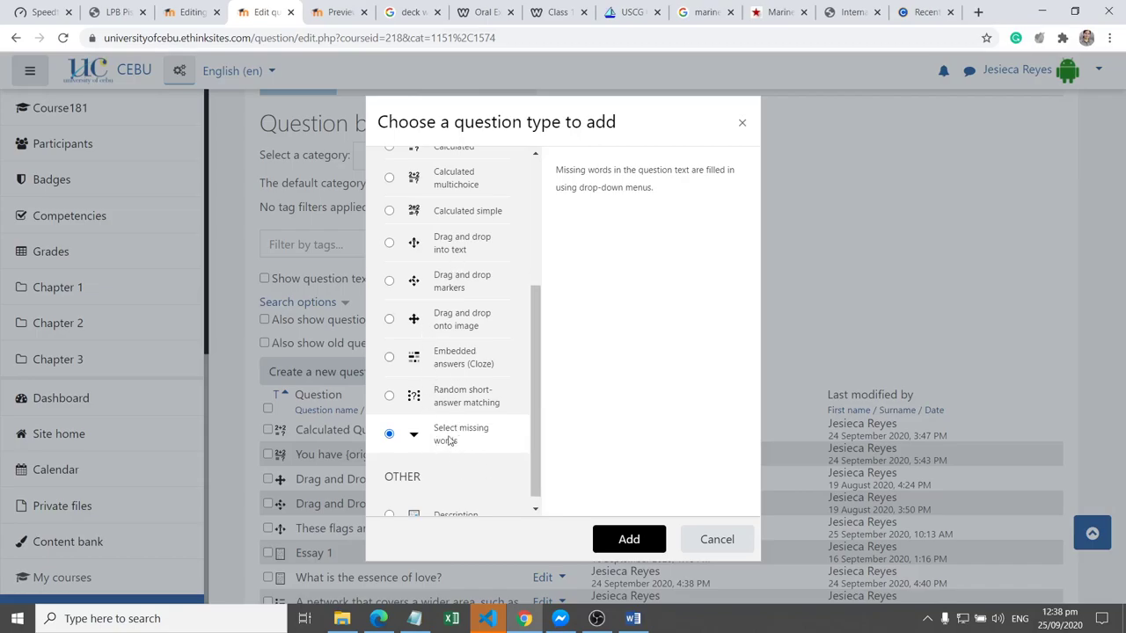
click(619, 538)
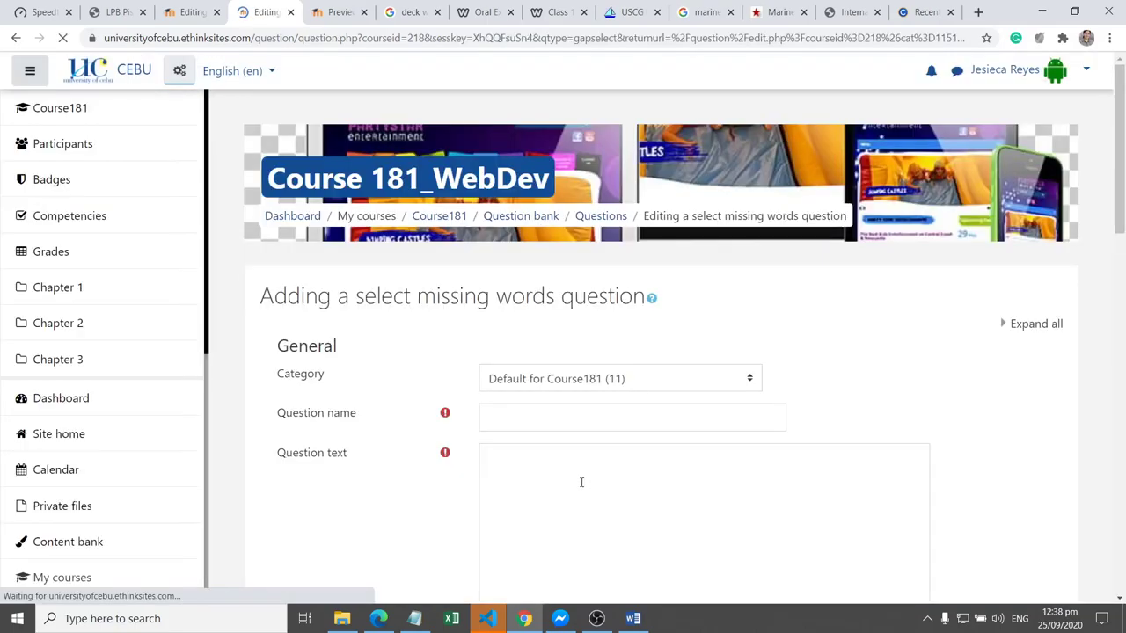
Step: Paste the copied international signal flags passage with its list of letters and meanings into the question text
scroll(1122, 211, down, 2)
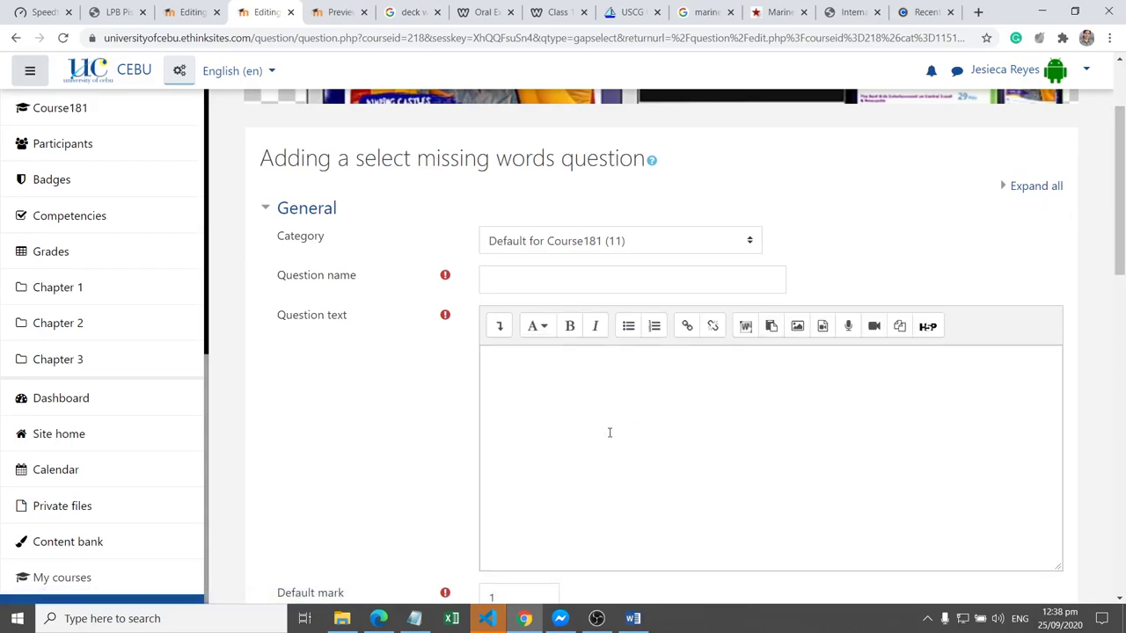
click(649, 405)
key(ctrl+v)
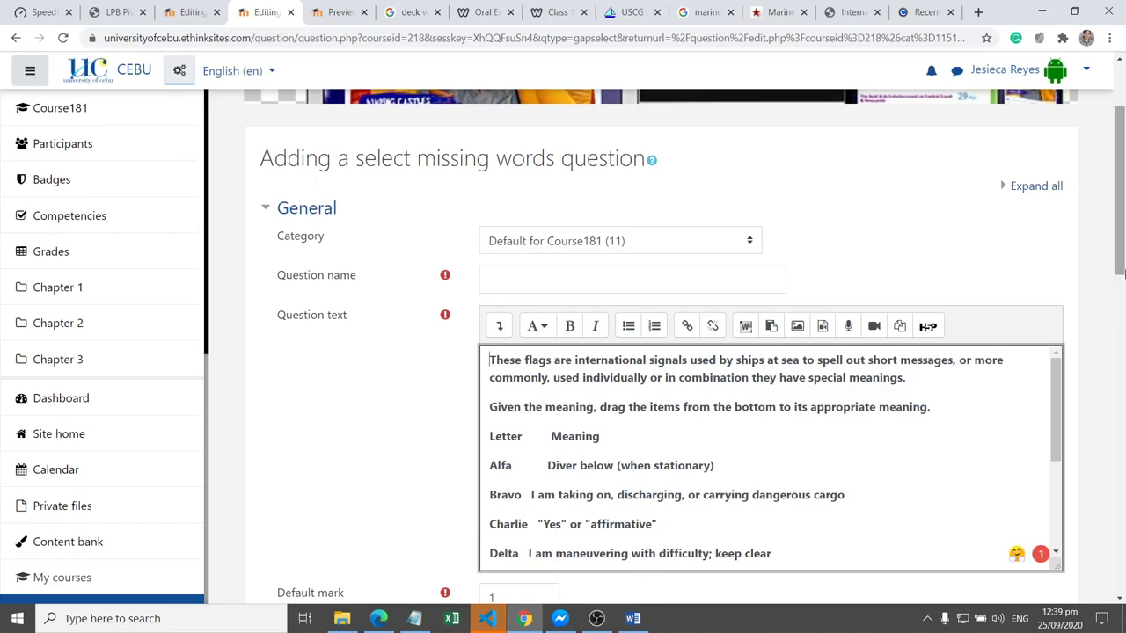
Step: Copy the opening sentence about flags as international signals from the question text into the question name
scroll(782, 404, down, 1)
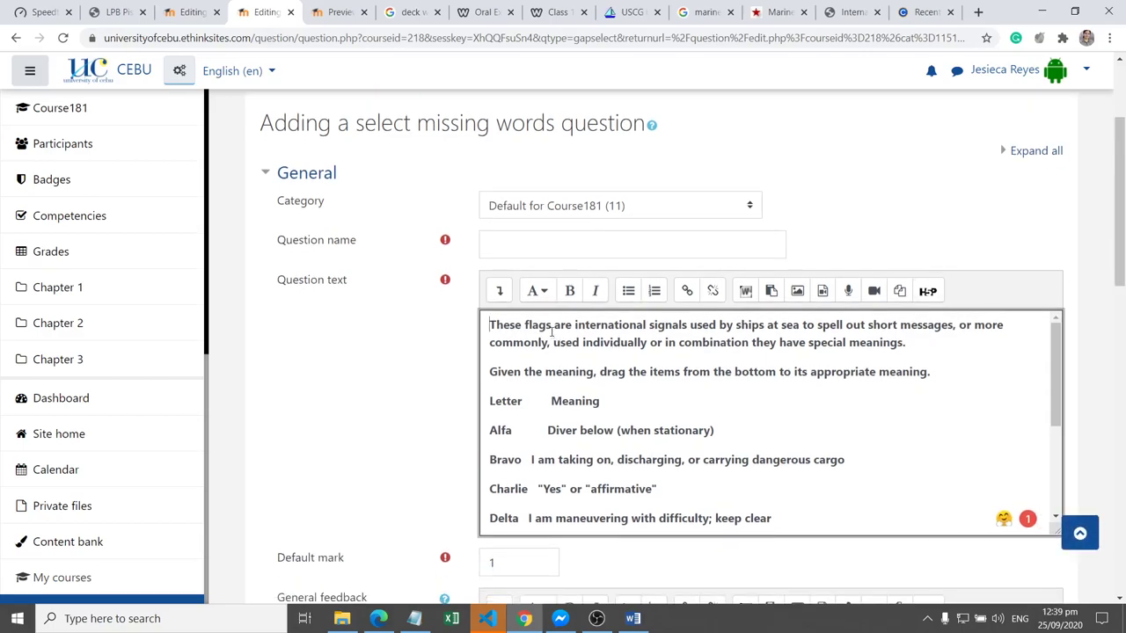
drag(910, 342, 473, 332)
key(ctrl+c)
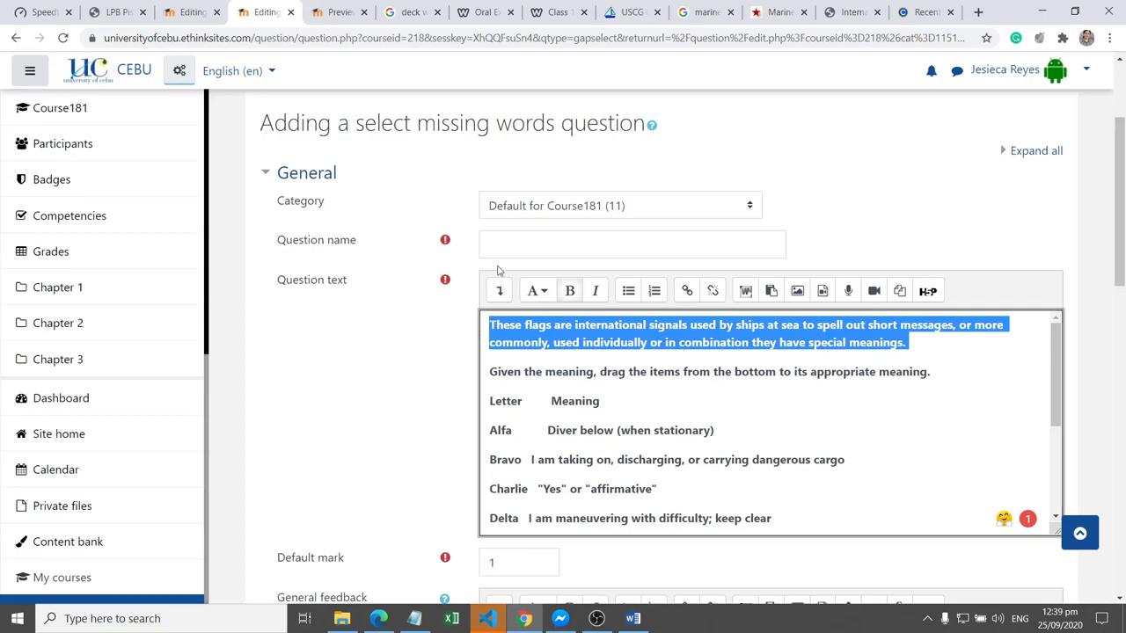
click(524, 244)
key(ctrl+v)
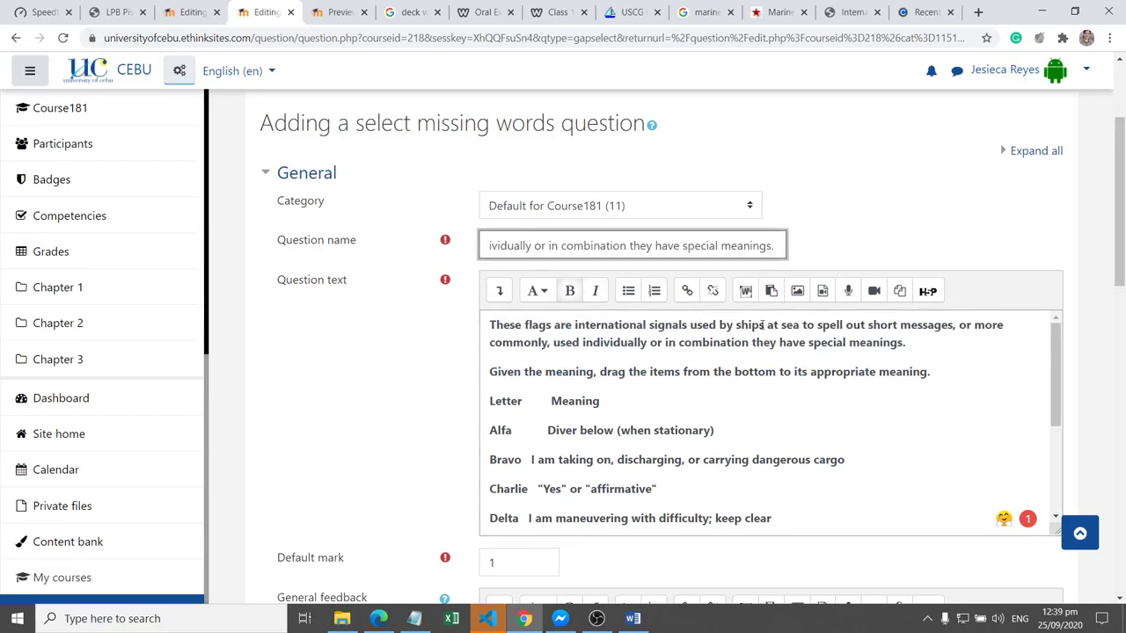
Step: Copy the Alfa meaning "Diver below (when stationary)" and replace it in the question text with the placeholder [[1]]
drag(1120, 255, 1099, 316)
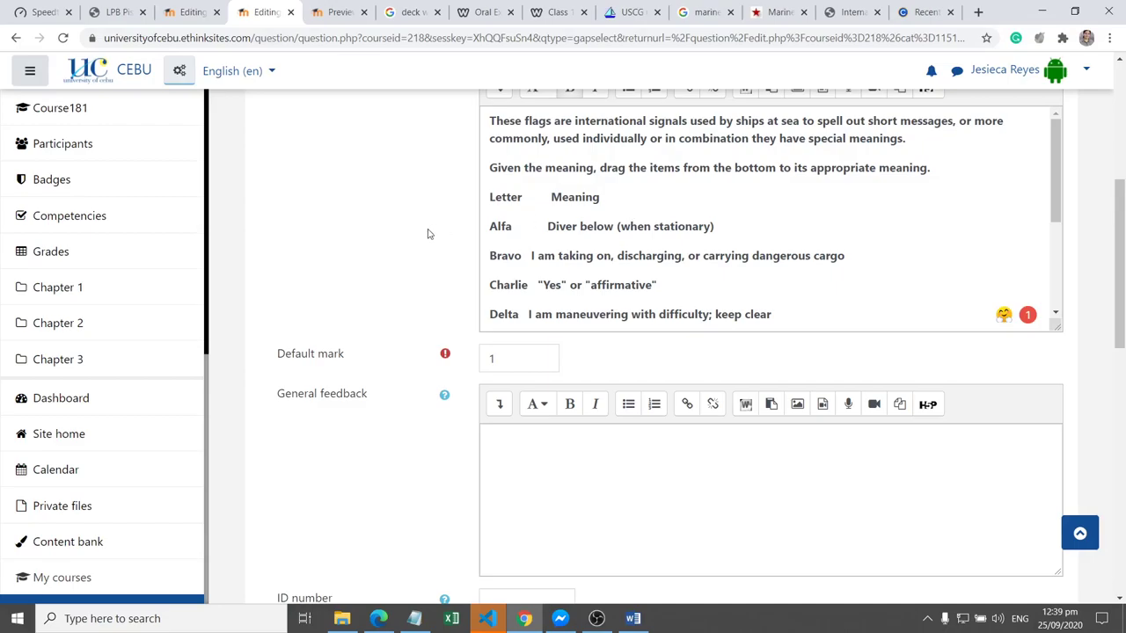
click(497, 228)
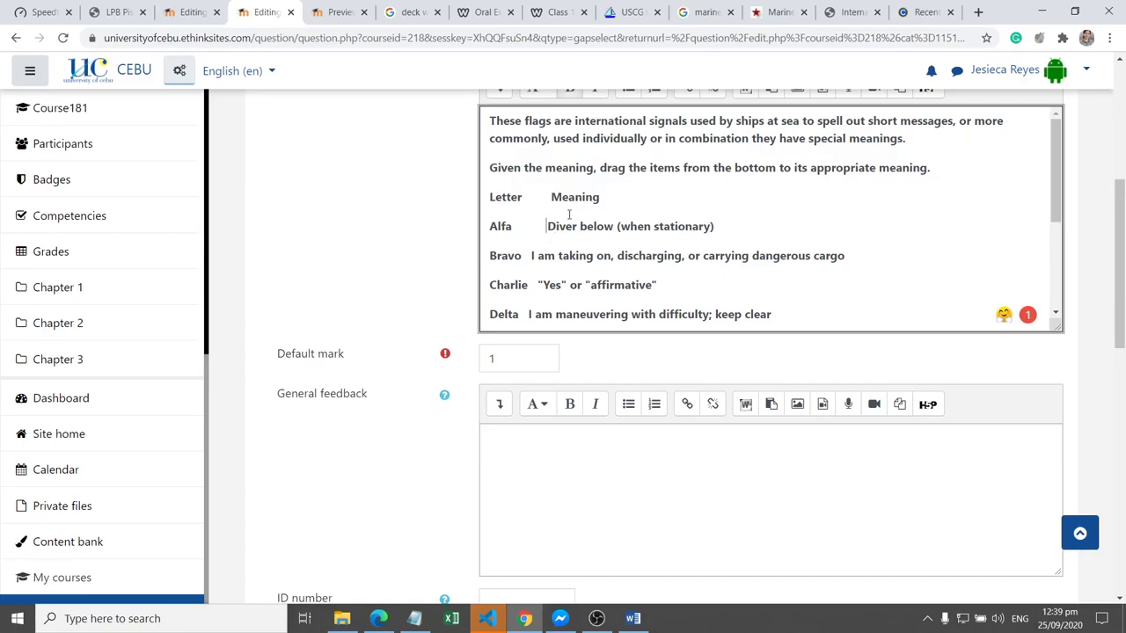
shift+click(715, 223)
key(ctrl+c)
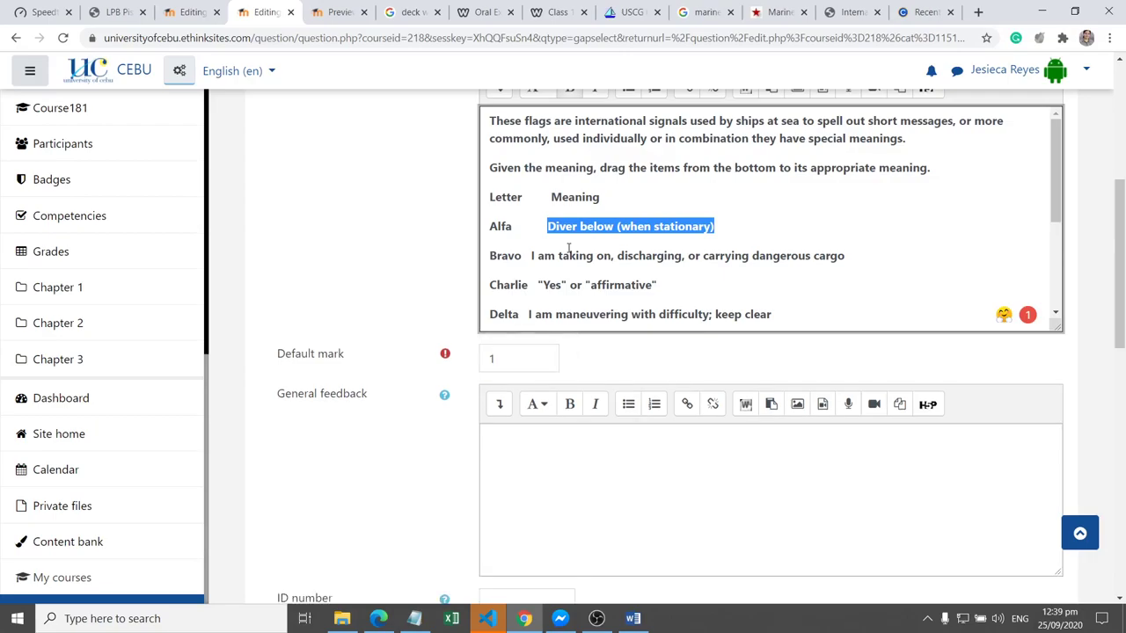
key(BackSpace)
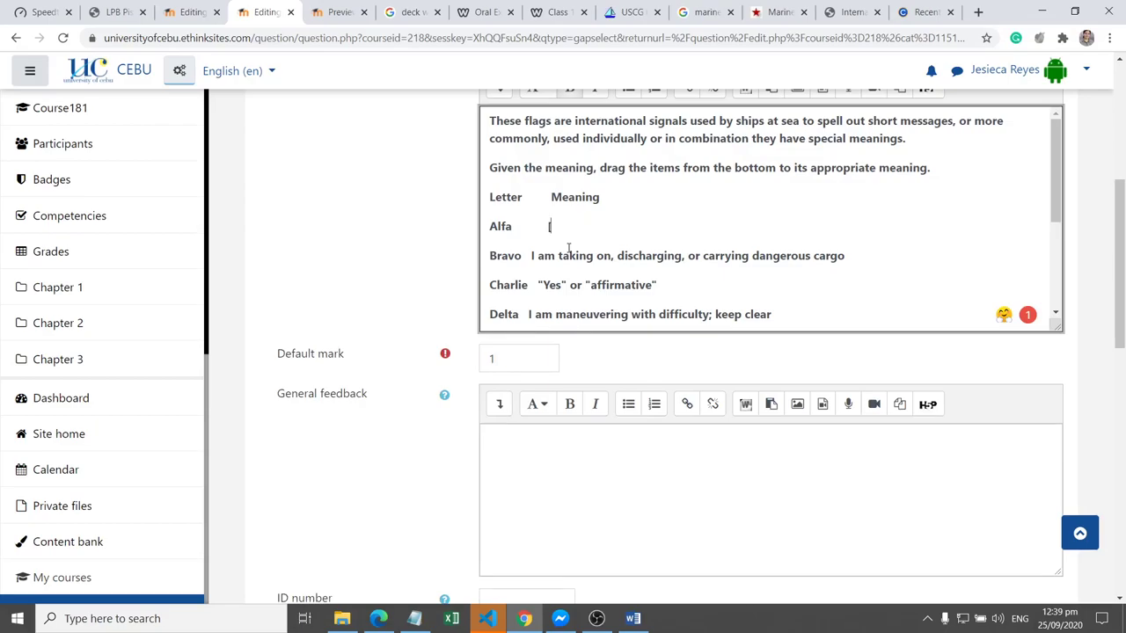
text([[1]])
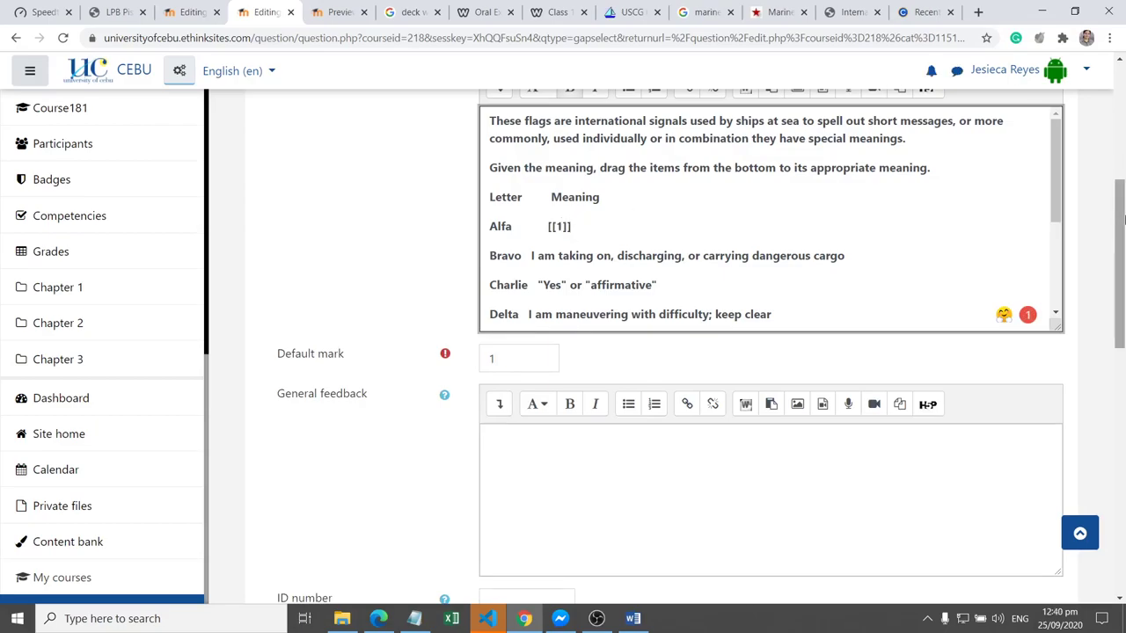
Step: Fill the answer of Choice [[1]] with "Diver below (when stationary)"
scroll(685, 320, down, 4)
click(585, 349)
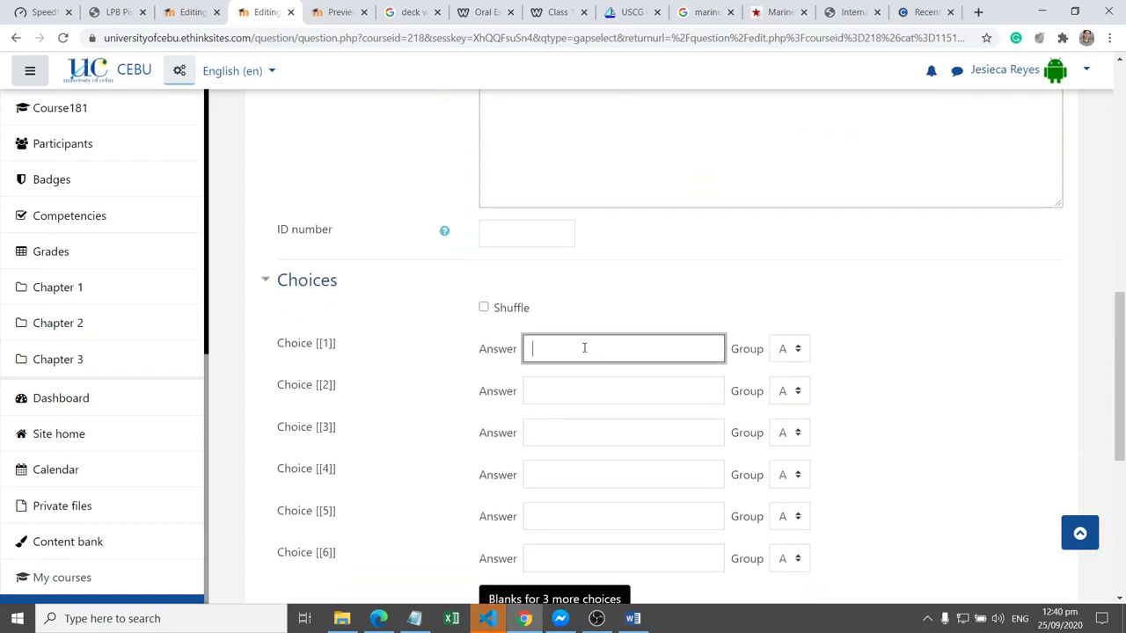
key(ctrl+v)
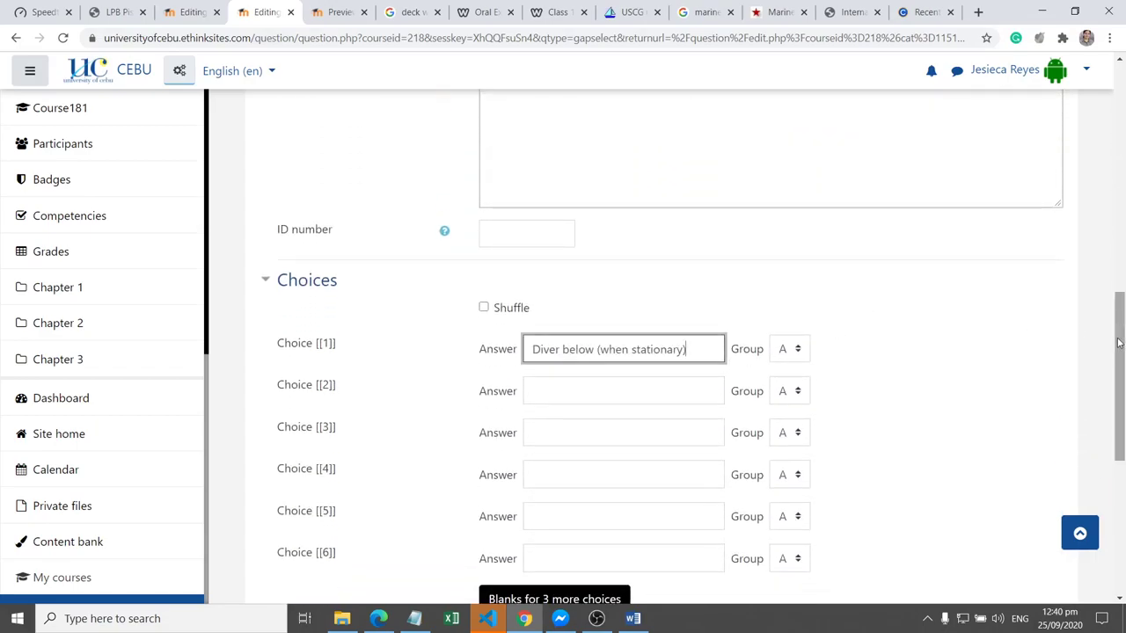
Step: Copy the Bravo meaning and replace it in the question text with the placeholder [[2]]
drag(1118, 314, 1119, 208)
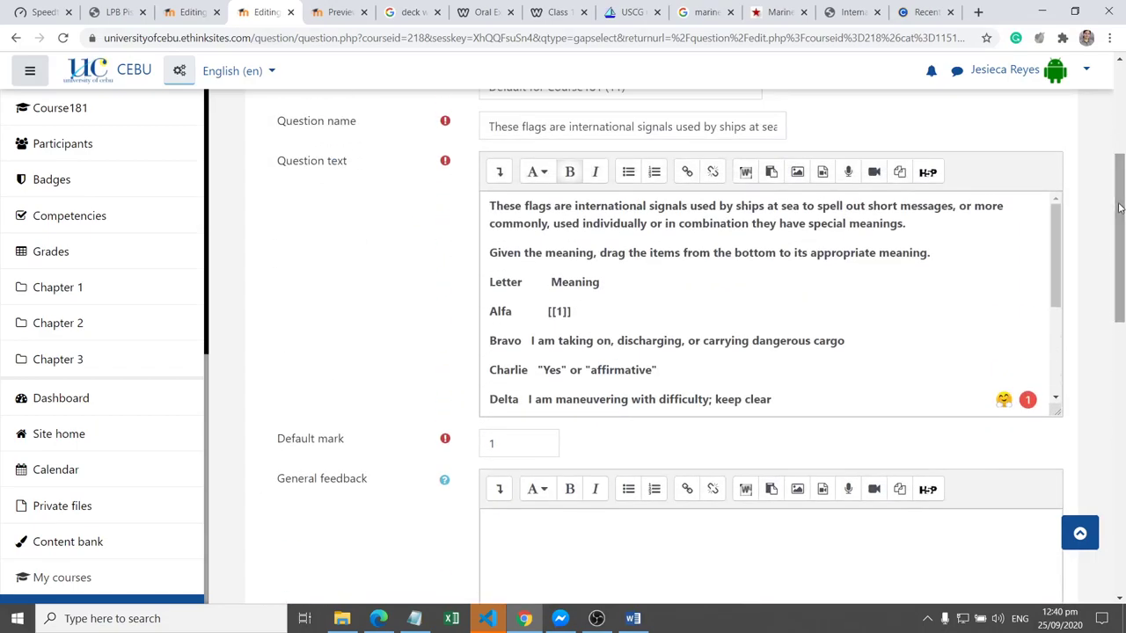
click(529, 343)
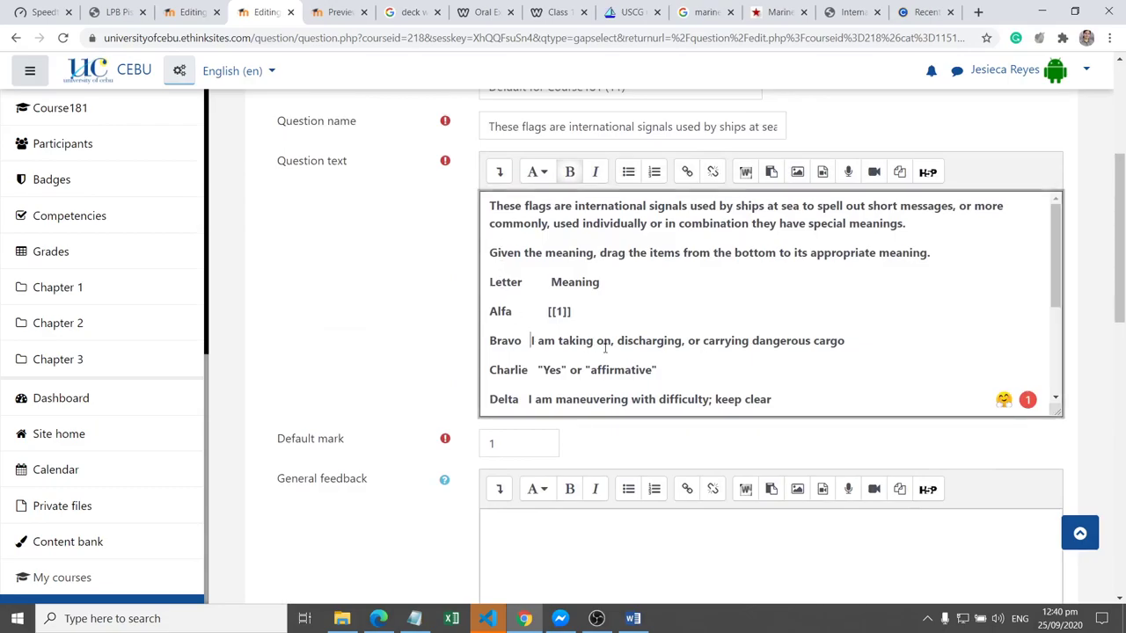
shift+click(847, 354)
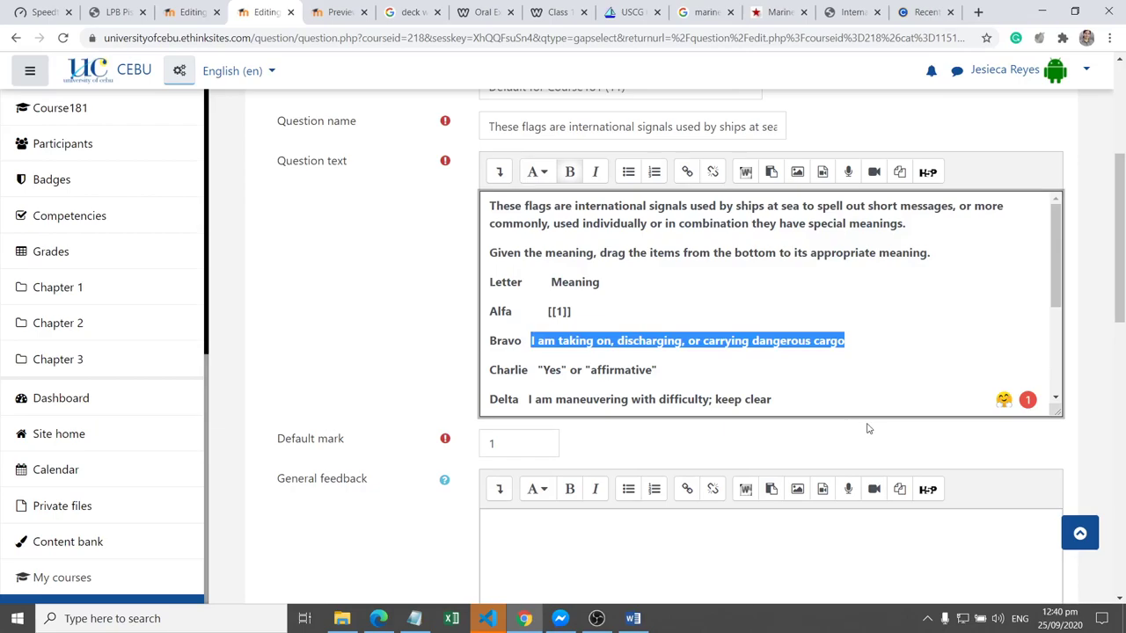
text([)
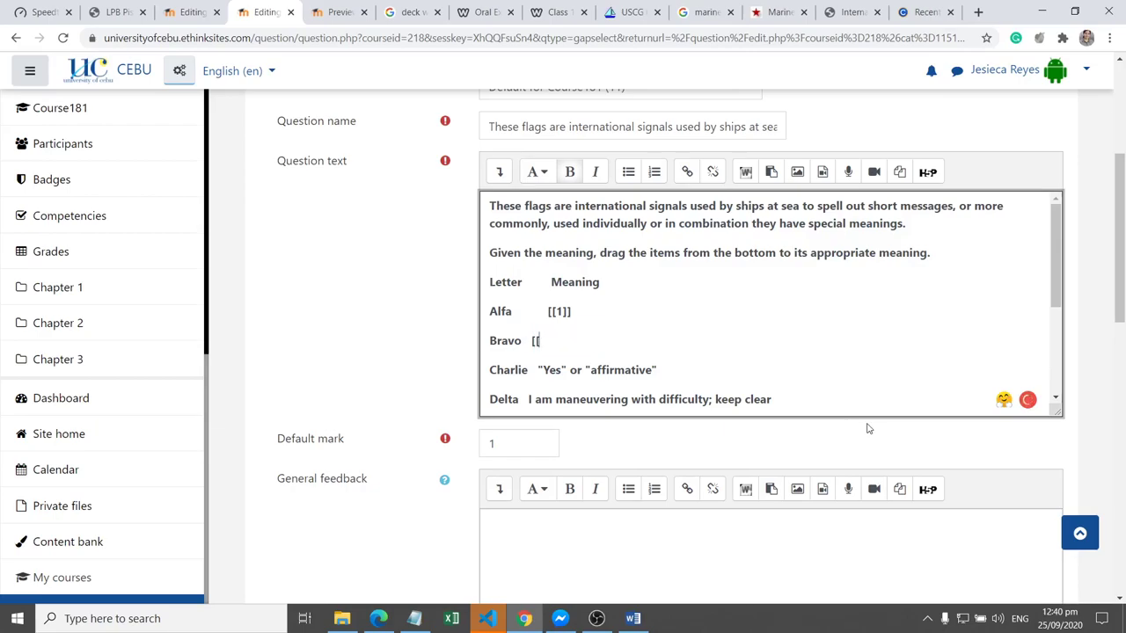
text([2]])
Step: Fill the answer of Choice [[2]] with "I am taking on, discharging, or carrying dangerous cargo"
drag(1122, 243, 1122, 272)
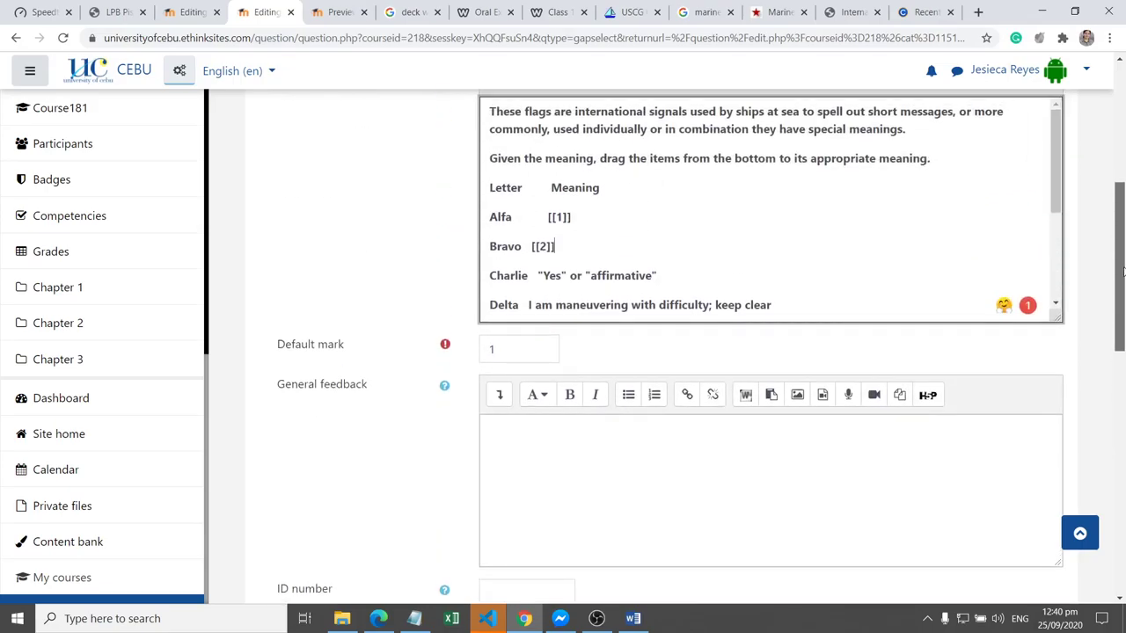
drag(1117, 333, 1112, 445)
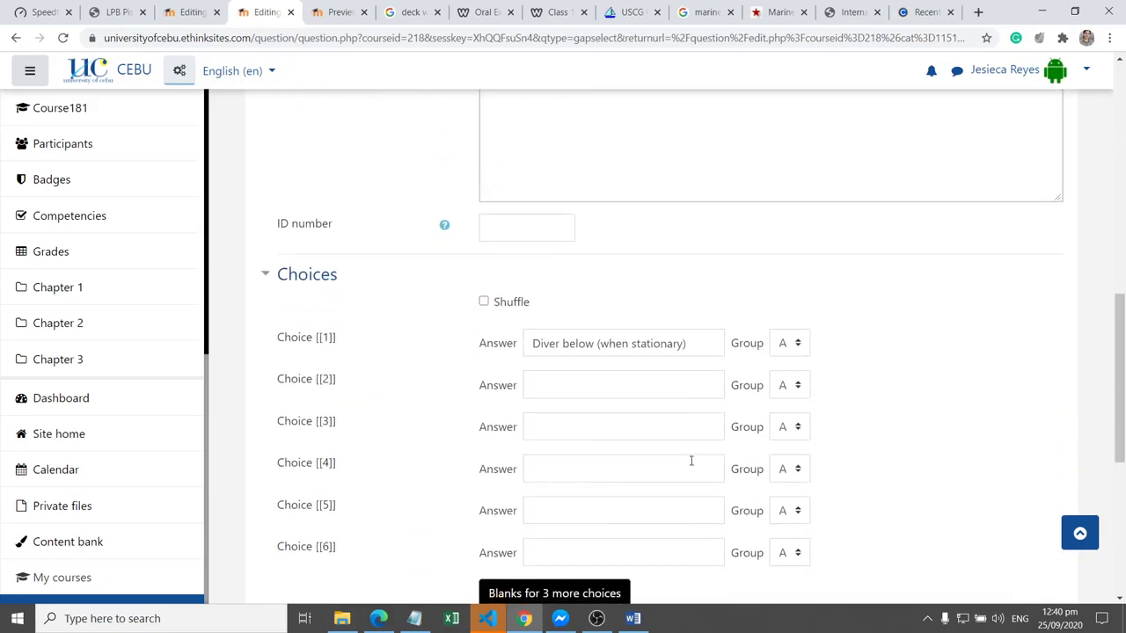
click(554, 389)
text(I am taking in, or discharging, or carrying dangerous cargo)
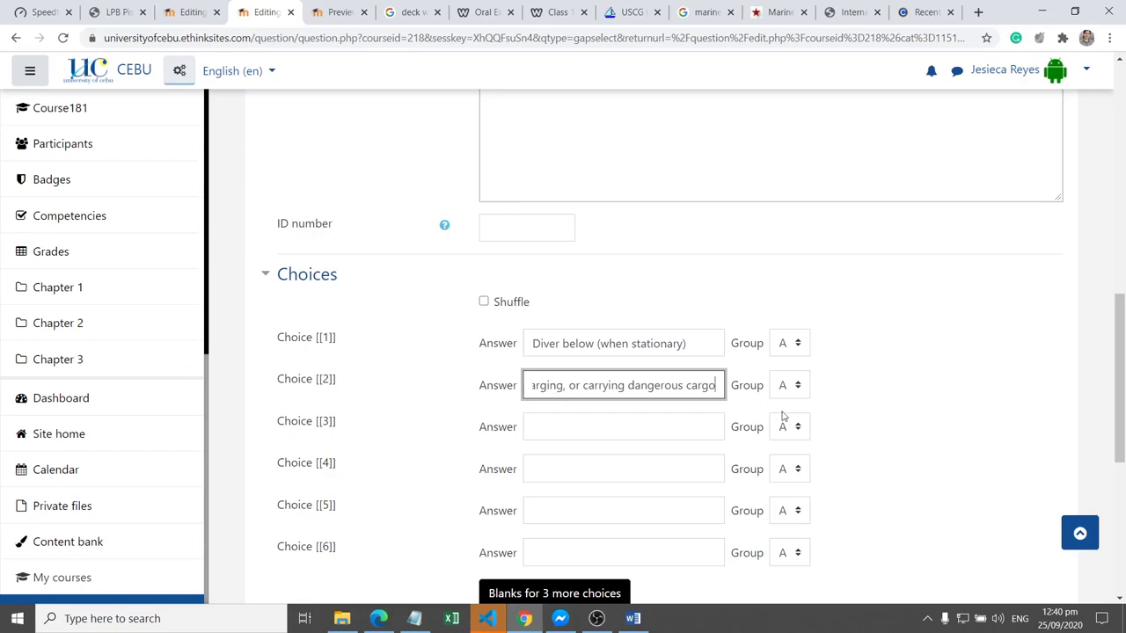
Step: Copy the Charlie meaning and replace it in the question text with the placeholder [[3]]
drag(1118, 345, 1121, 242)
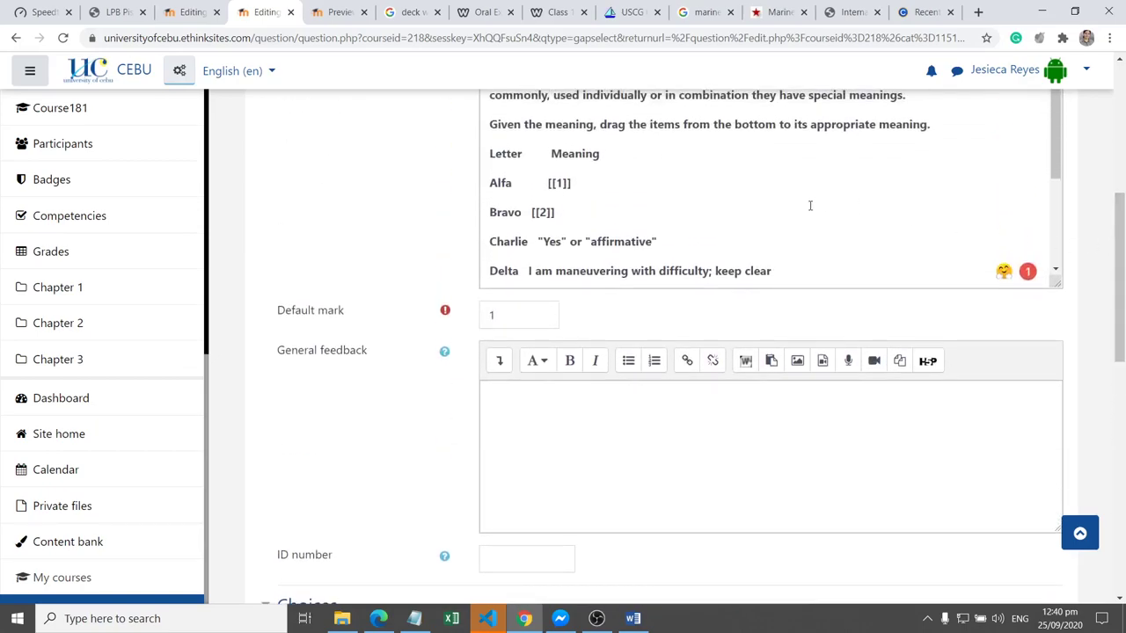
click(538, 241)
shift+click(657, 241)
key(ctrl+c)
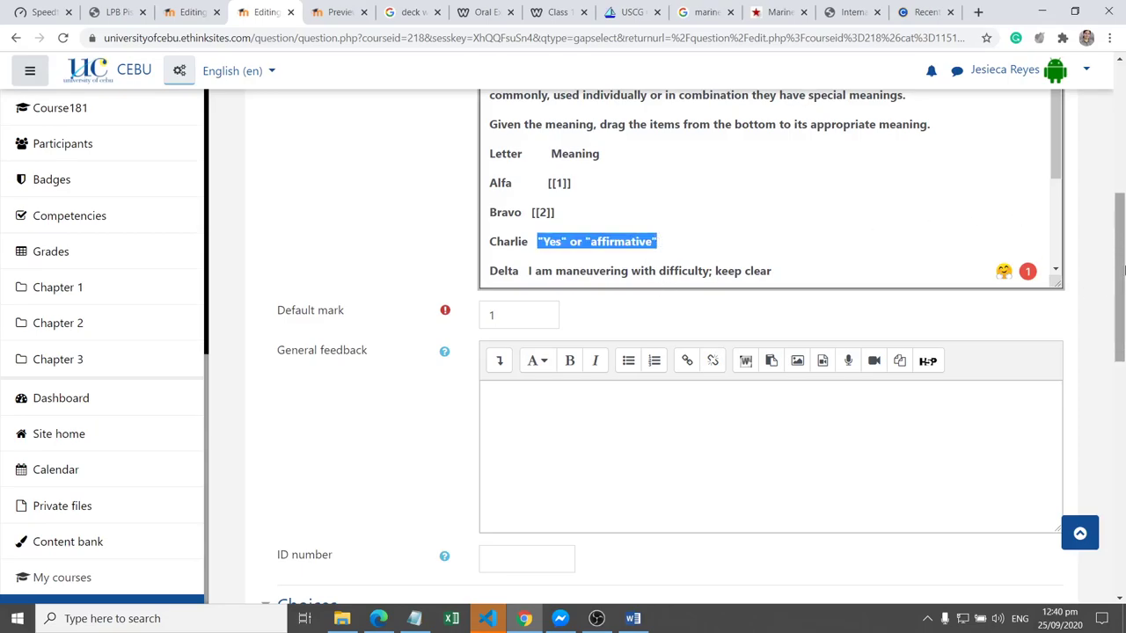
text([[)
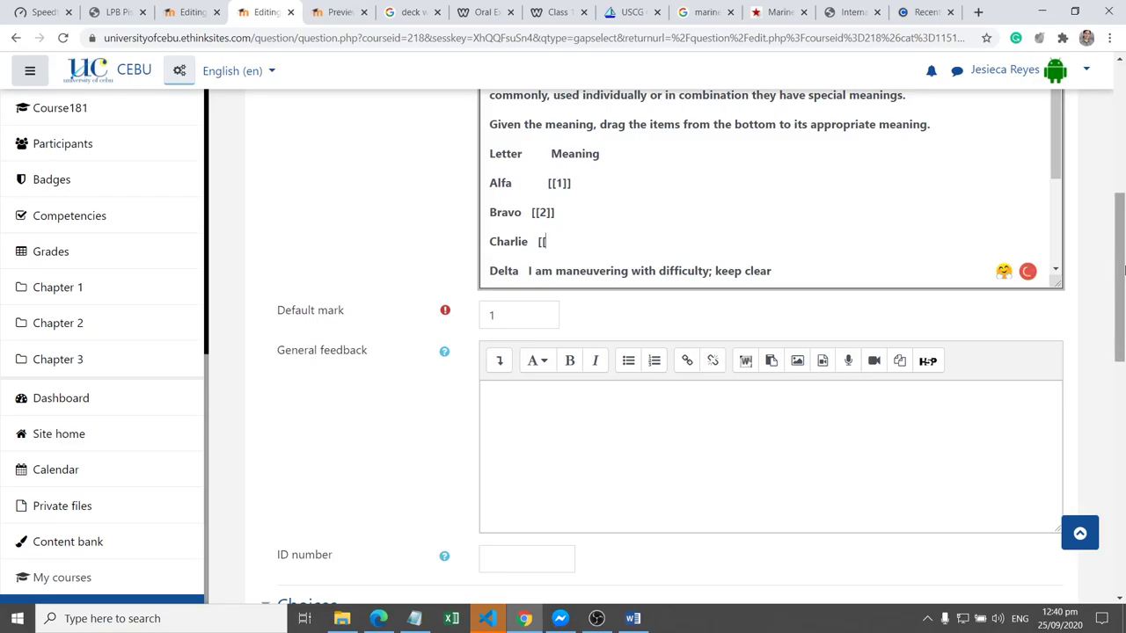
text(3]])
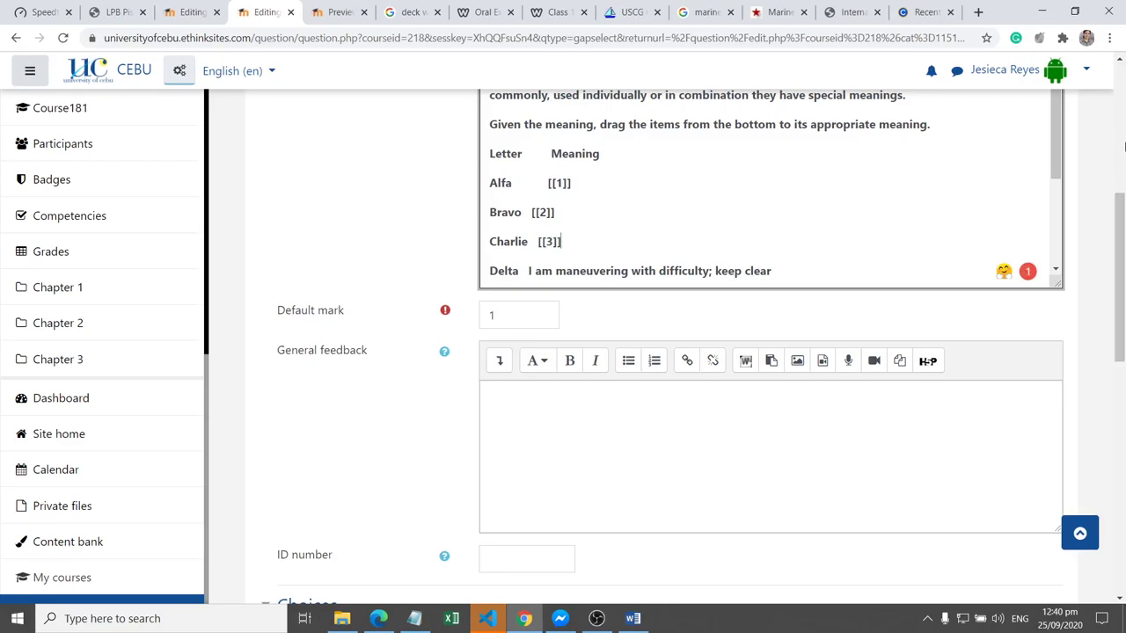
Step: Fill the answer of Choice [[3]] with "Yes" or "affirmative", keeping the quotation marks
mouse_move(1119, 227)
mouse_down()
mouse_move(1117, 297)
mouse_move(1070, 369)
mouse_move(1122, 293)
mouse_move(1121, 248)
mouse_up()
click(556, 295)
key(ctrl+v)
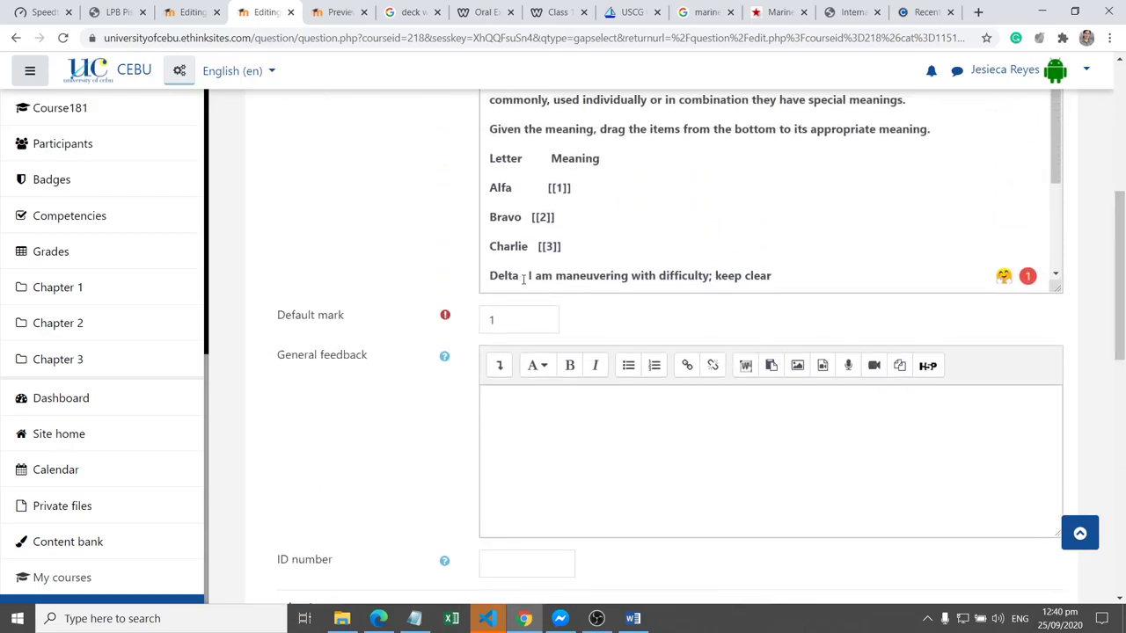
Step: Copy the Delta meaning "I am maneuvering with difficulty; keep clear" from the question text into the answer of Choice [[4]]
click(528, 276)
shift+click(773, 276)
key(ctrl+c)
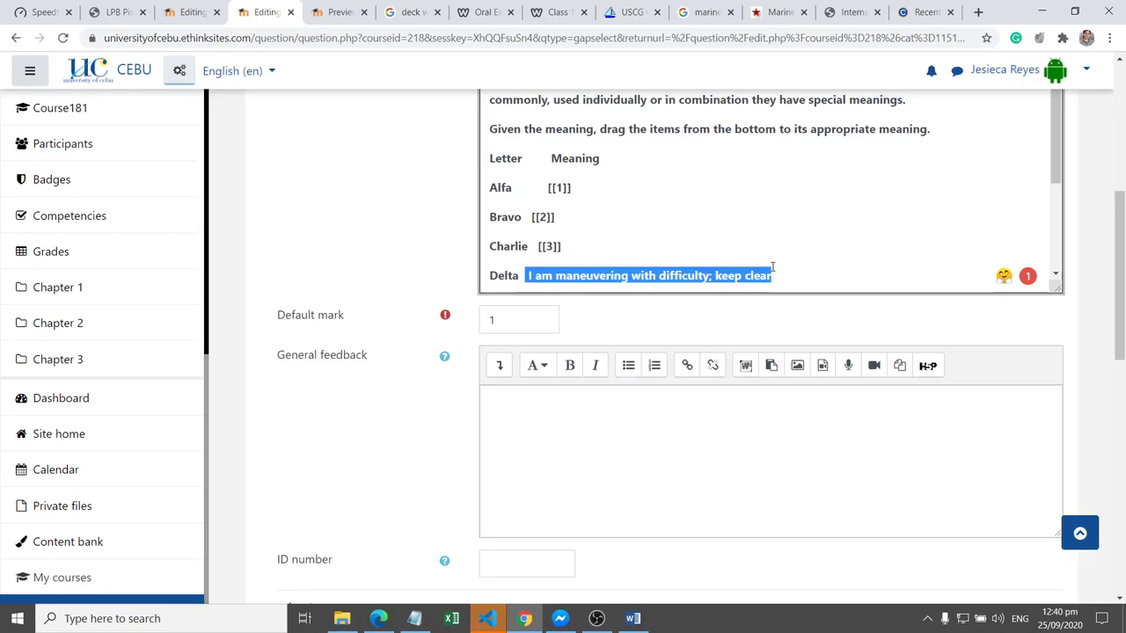
drag(1120, 264, 1120, 395)
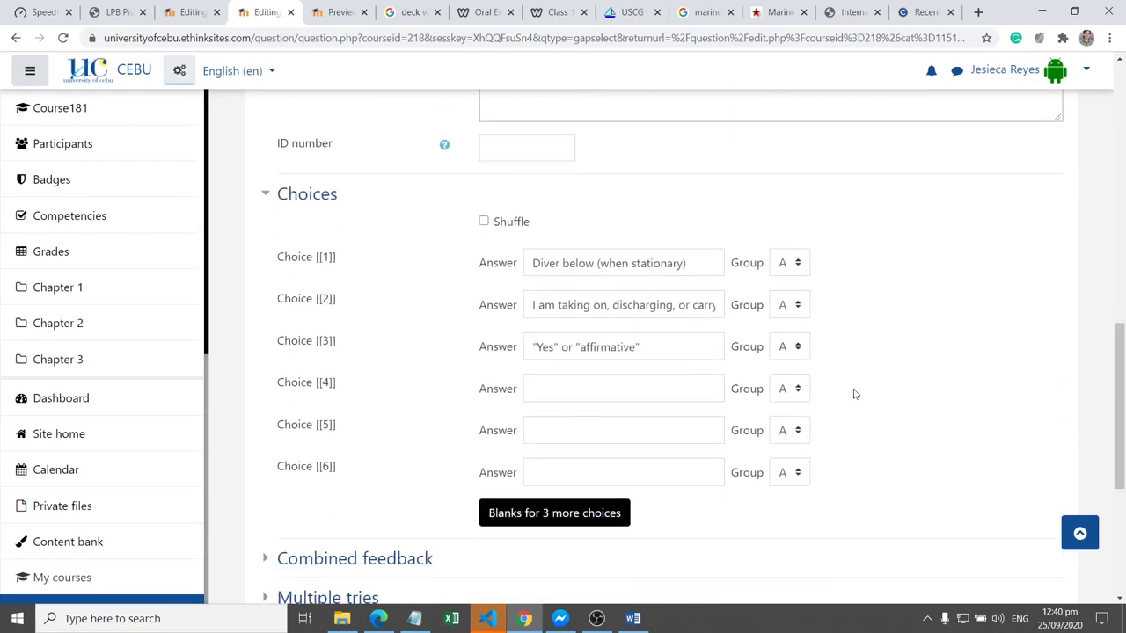
click(564, 388)
key(ctrl+v)
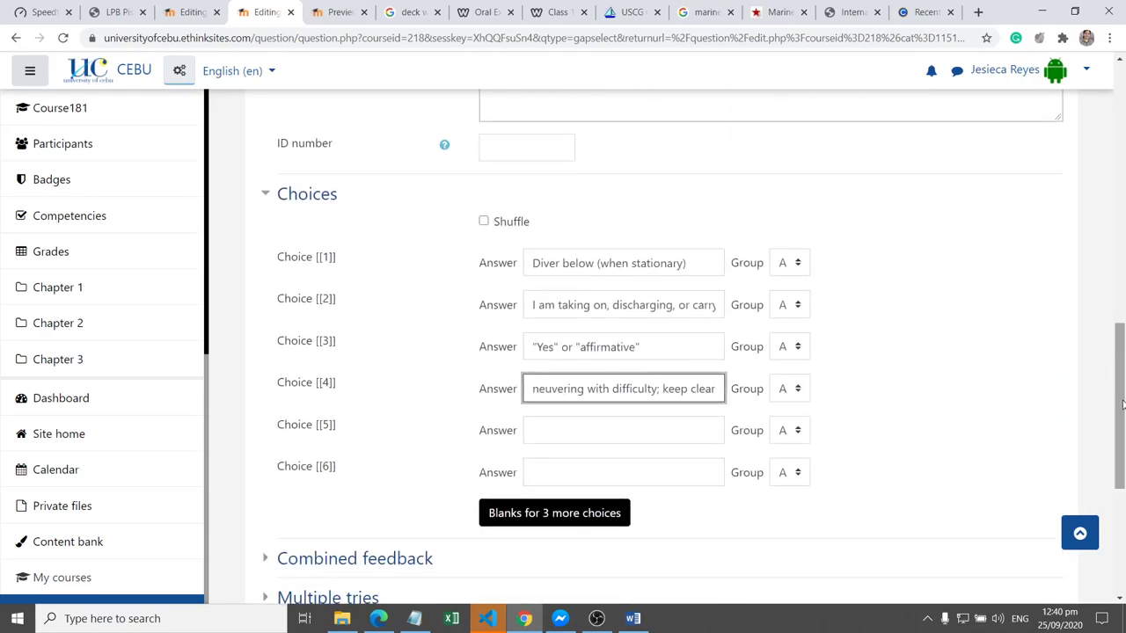
Step: Copy the Echo meaning "I am altering my course to starboard" from the question text into the answer of Choice [[5]]
drag(1121, 413, 1120, 281)
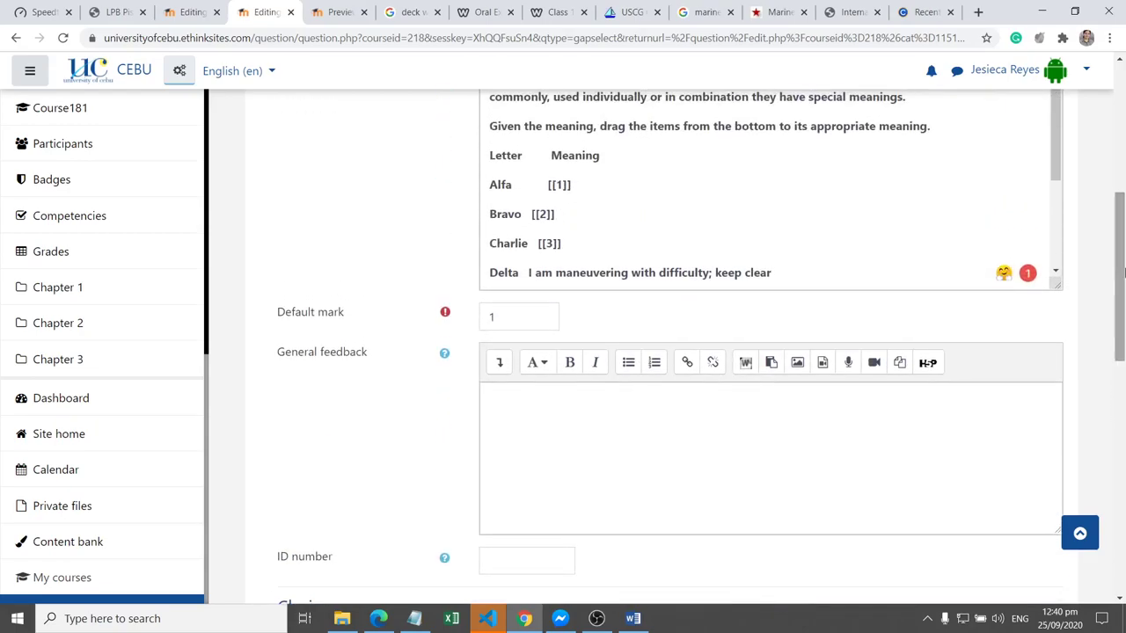
click(525, 274)
scroll(985, 184, down, 1)
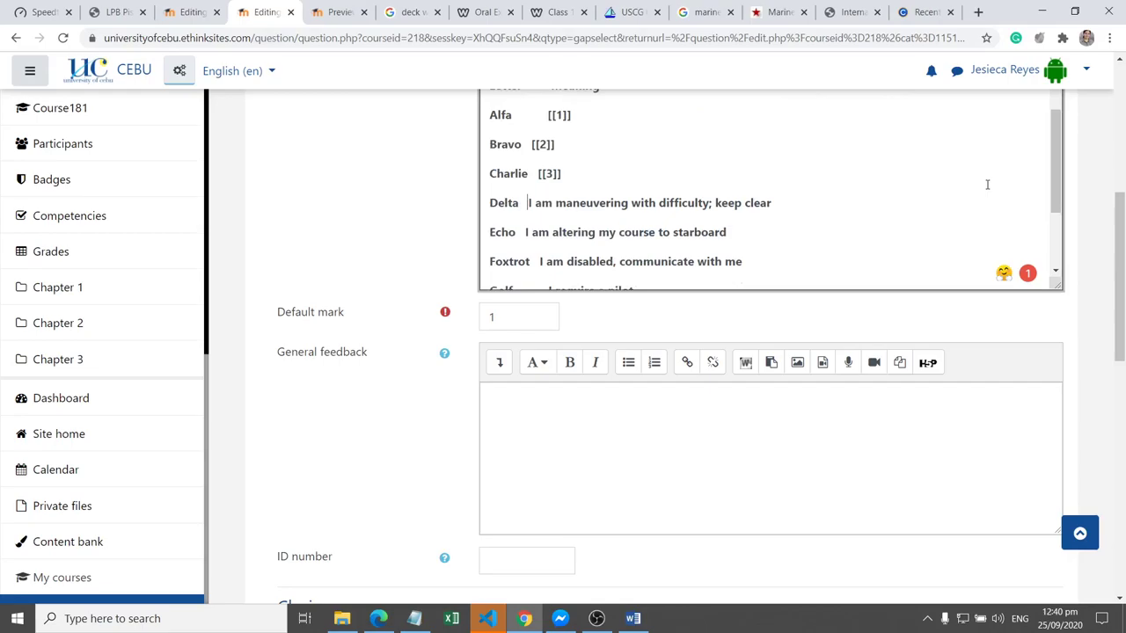
shift+click(726, 230)
key(ctrl+c)
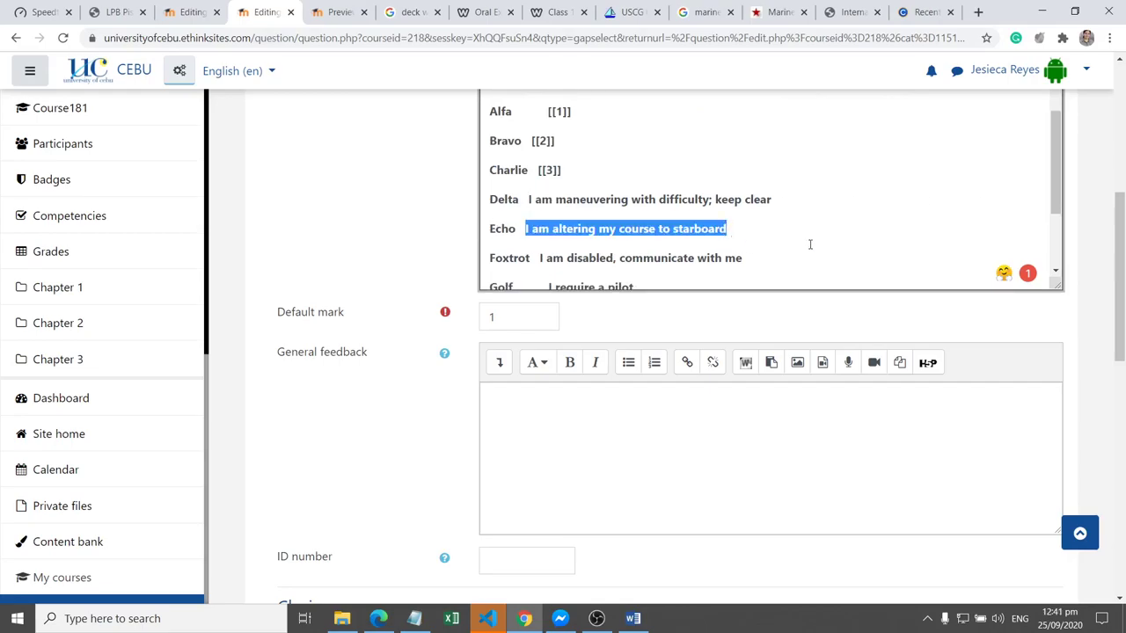
drag(1120, 264, 1120, 409)
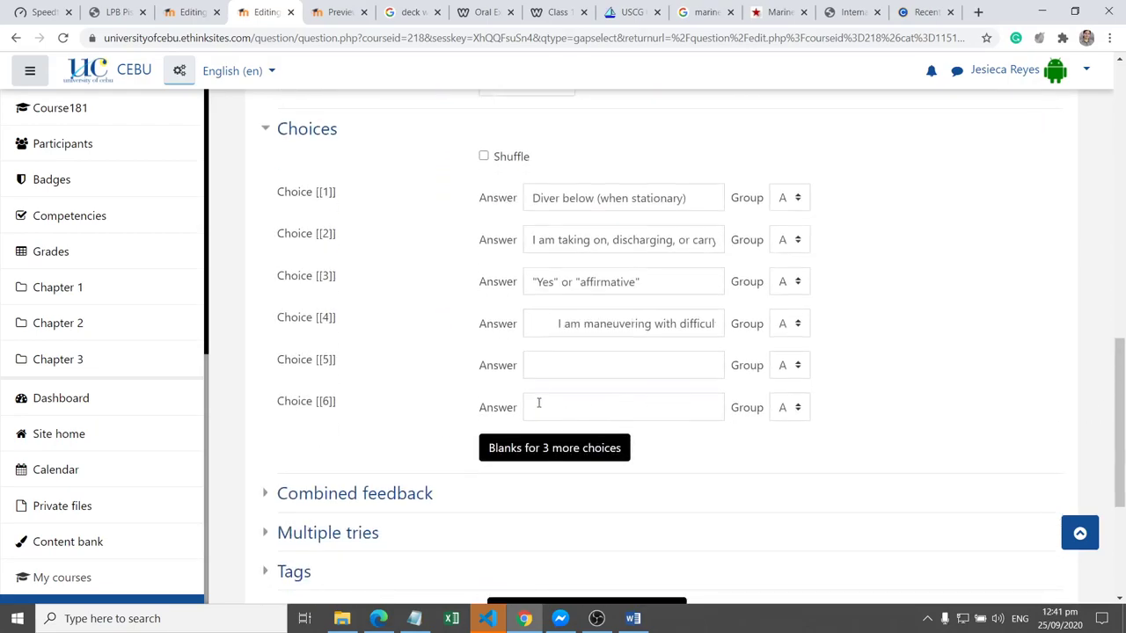
click(540, 364)
key(ctrl+v)
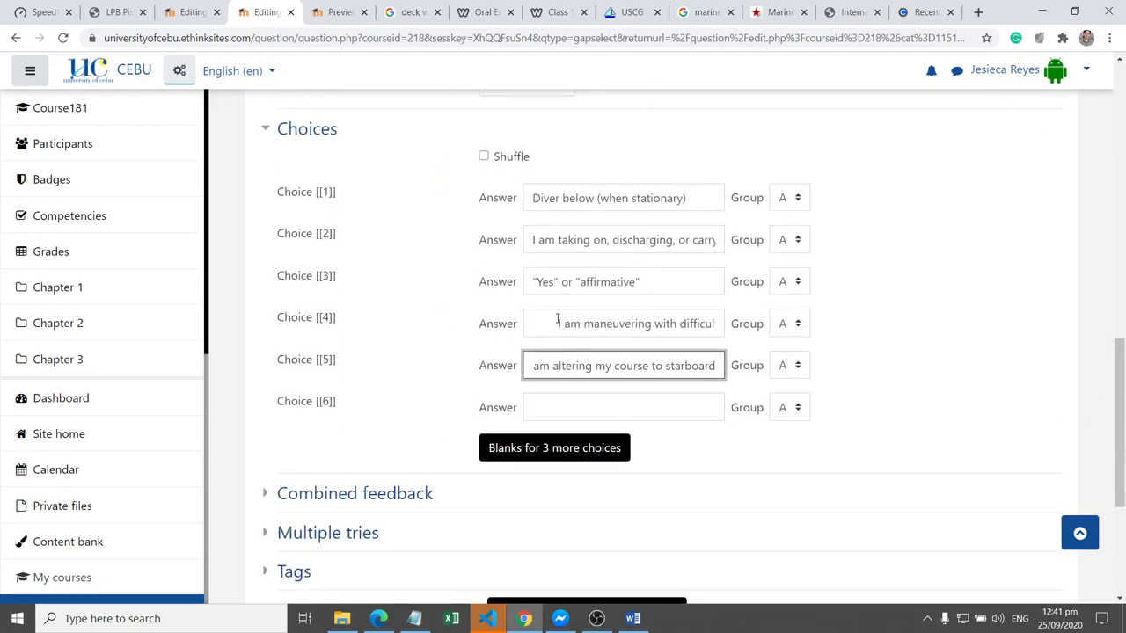
Step: Remove the leading spaces from the Choice [[4]] answer and save the question with Shuffle enabled for the choices
click(557, 319)
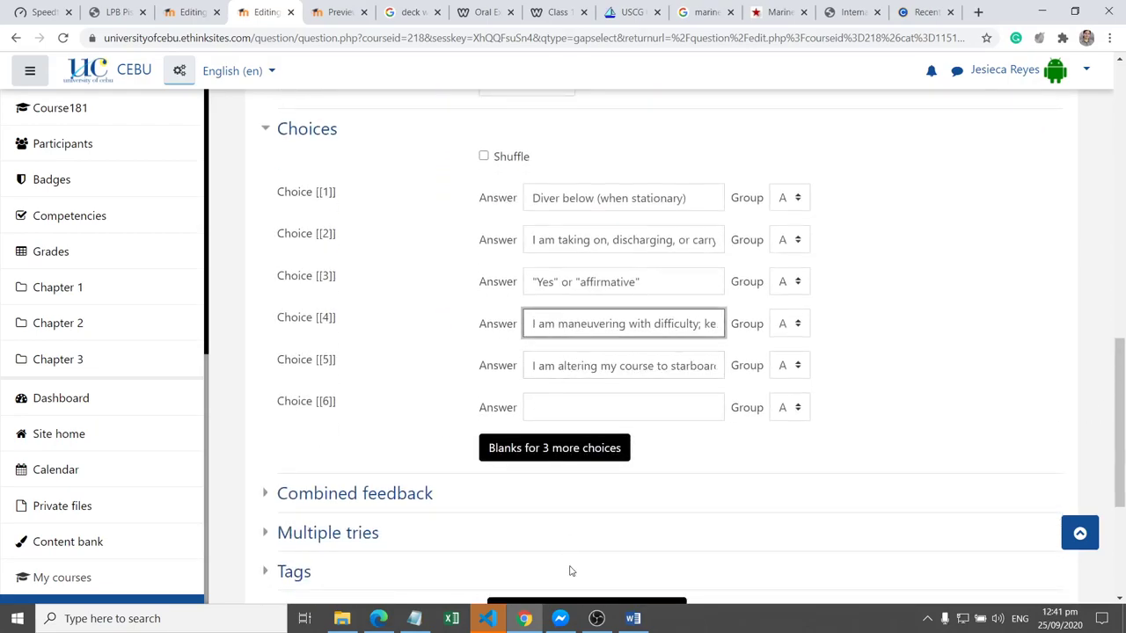
click(484, 158)
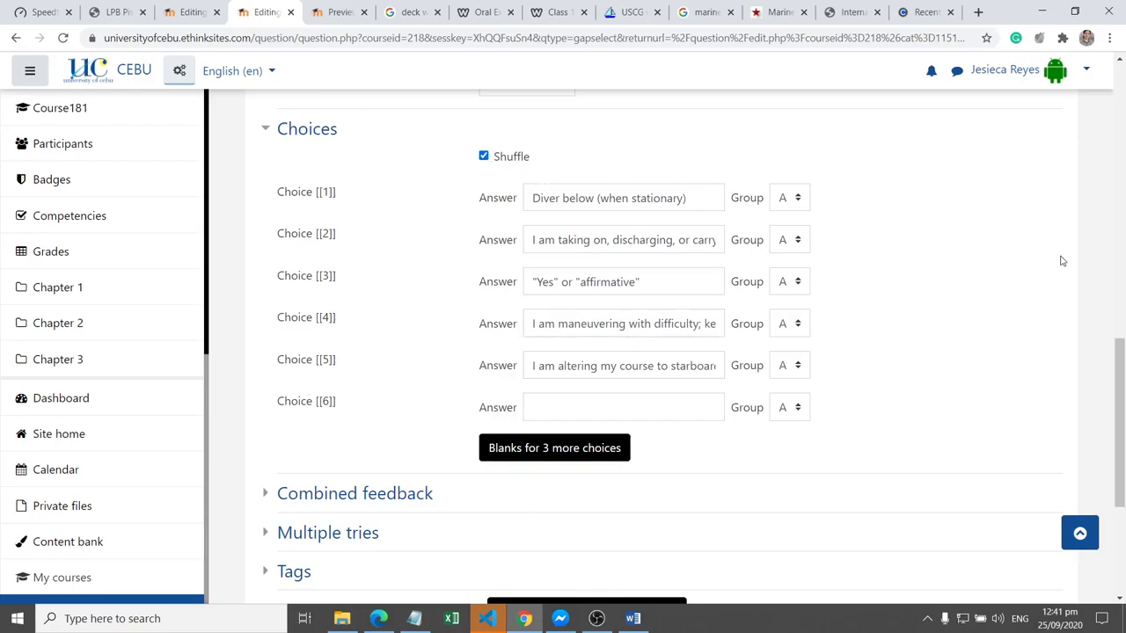
drag(1119, 400, 1119, 466)
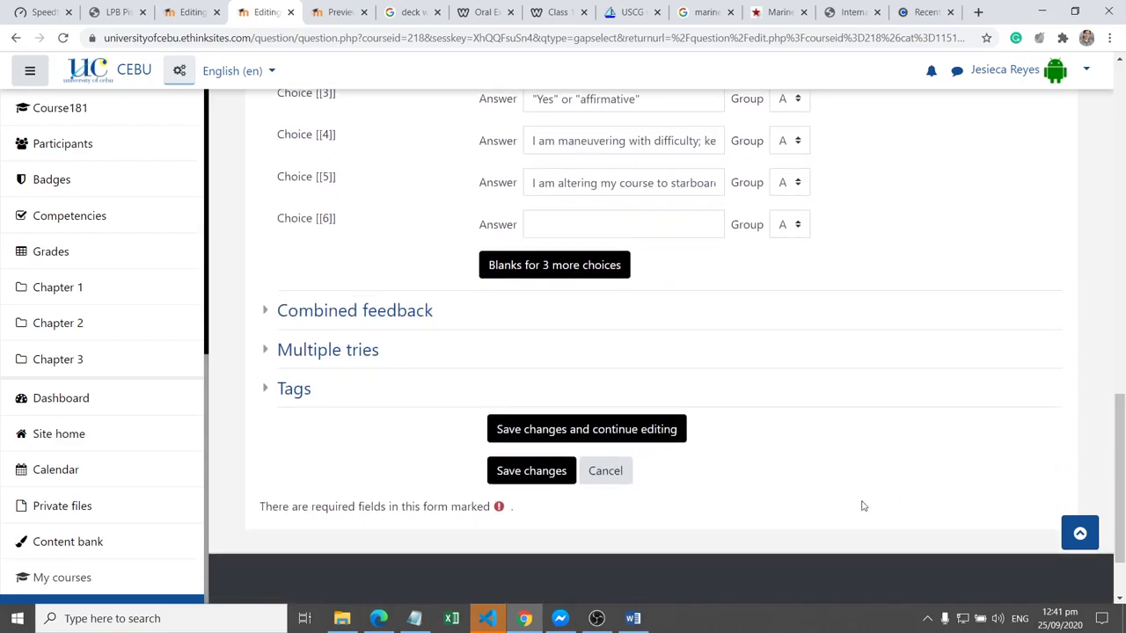
click(518, 476)
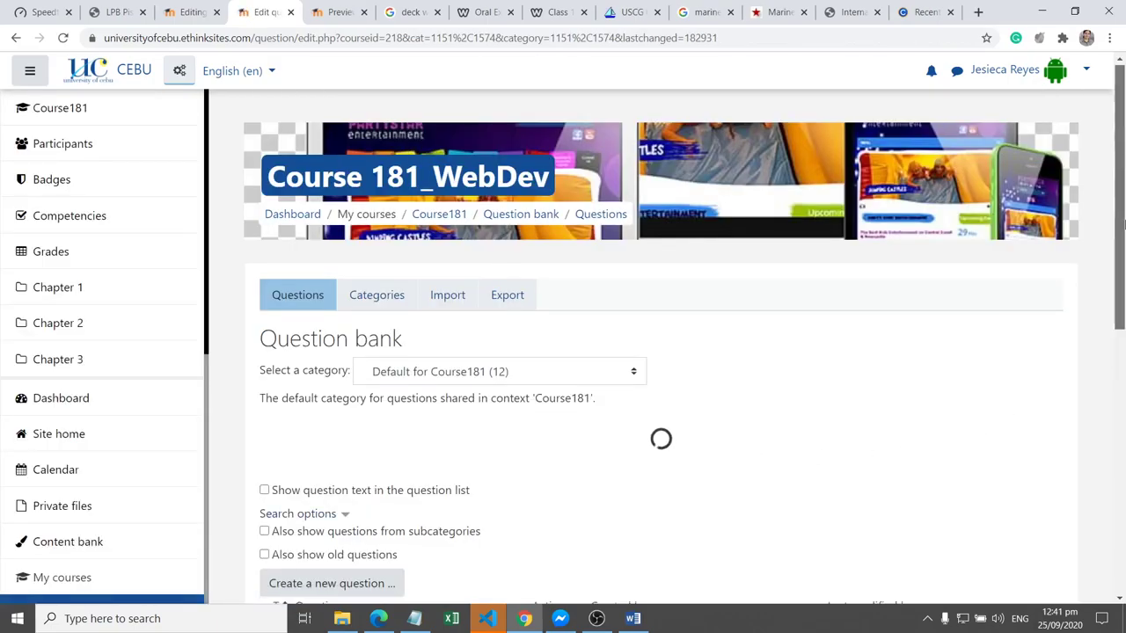
Step: Open a preview of the newly saved Select missing words question about the international signal flags from the question bank
drag(1124, 202, 1099, 375)
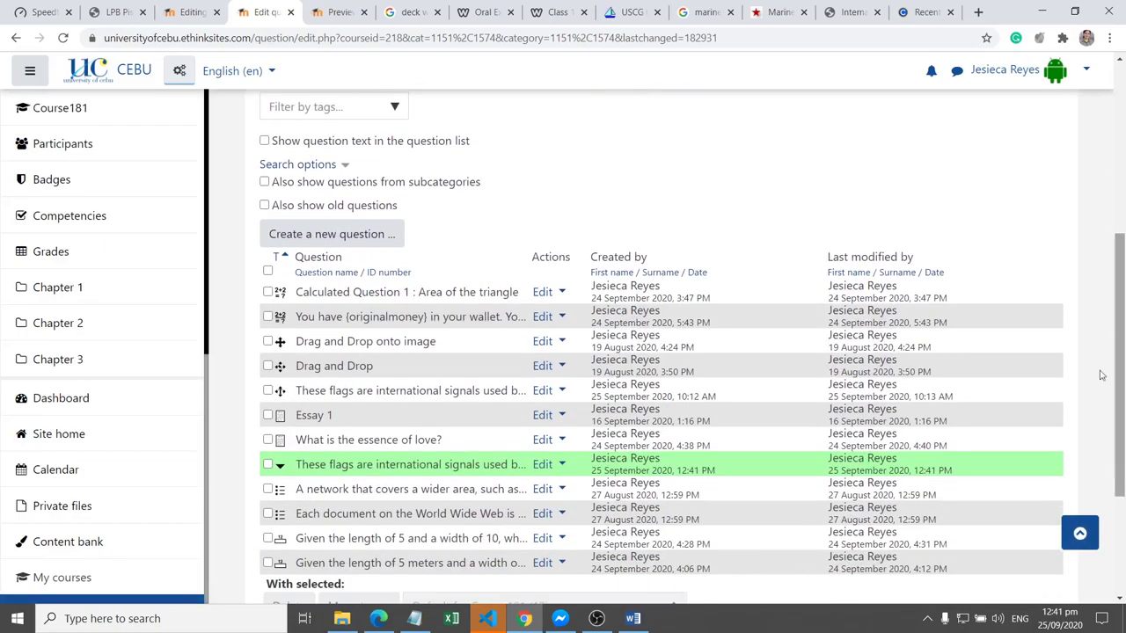
click(543, 466)
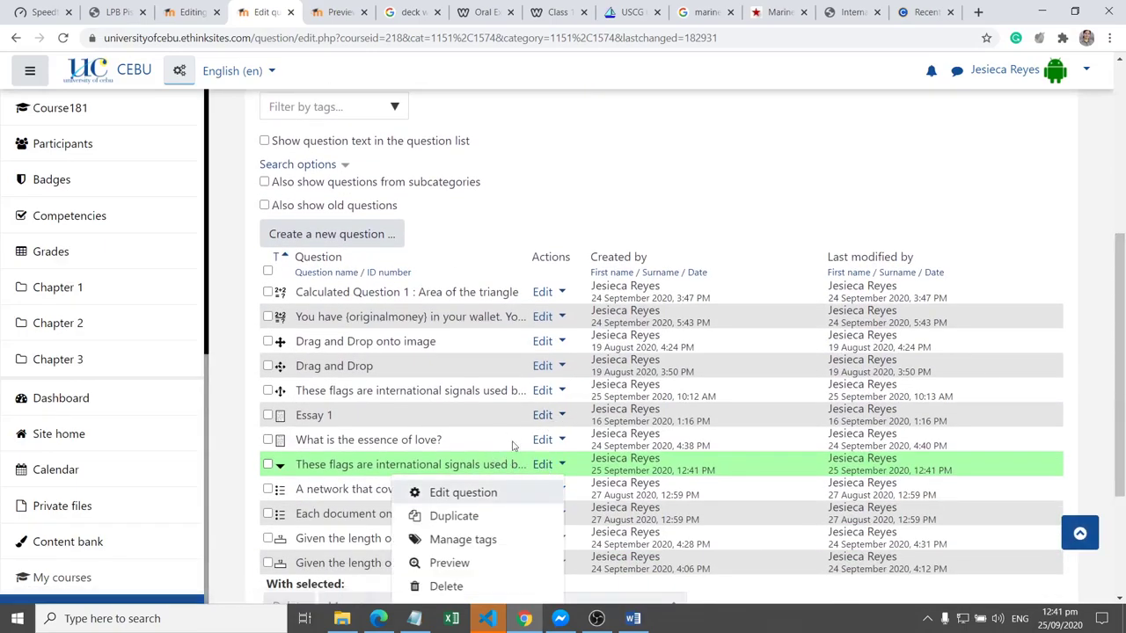
scroll(749, 397, down, 2)
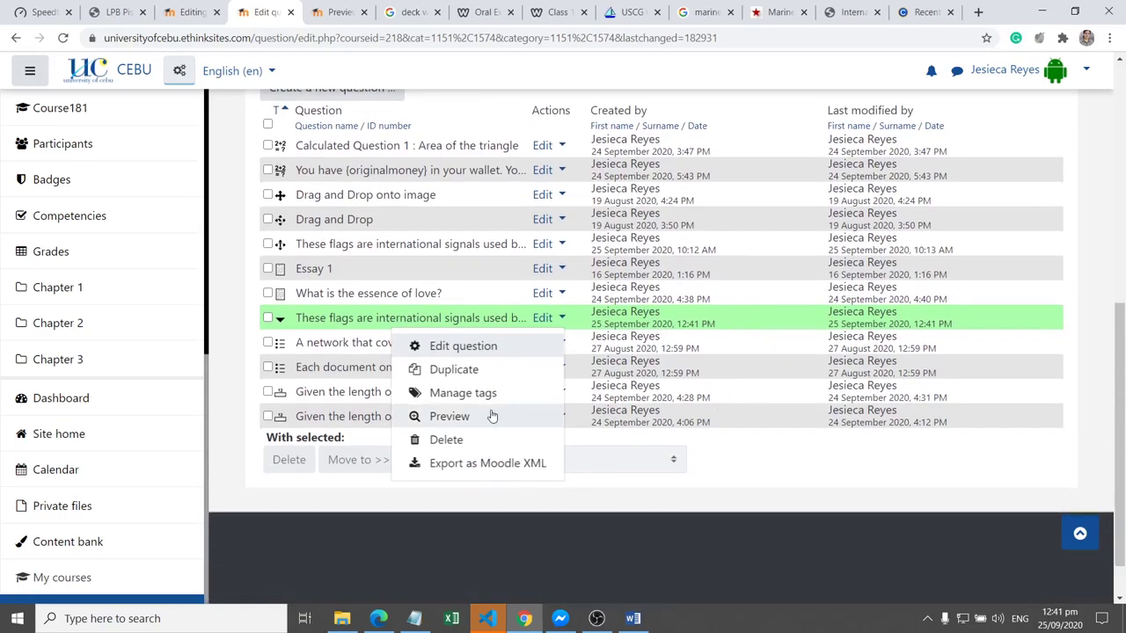
click(456, 422)
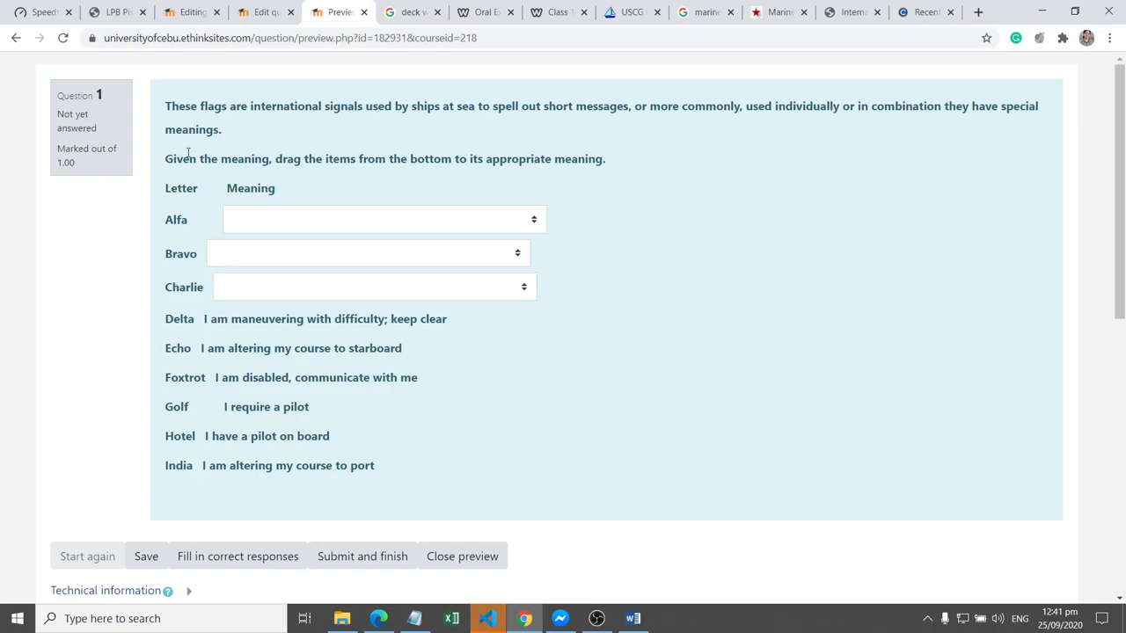
Step: Answer the Alfa blank in the preview with "I am maneuvering with difficulty; keep clear", leaving Bravo and Charlie empty
drag(165, 159, 615, 158)
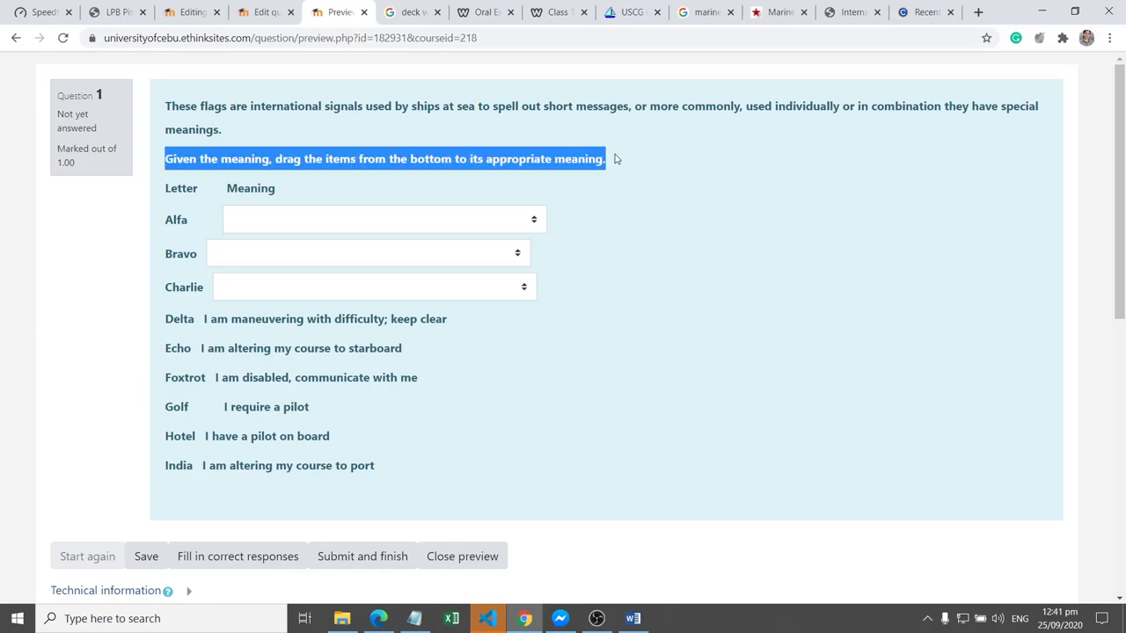
click(363, 160)
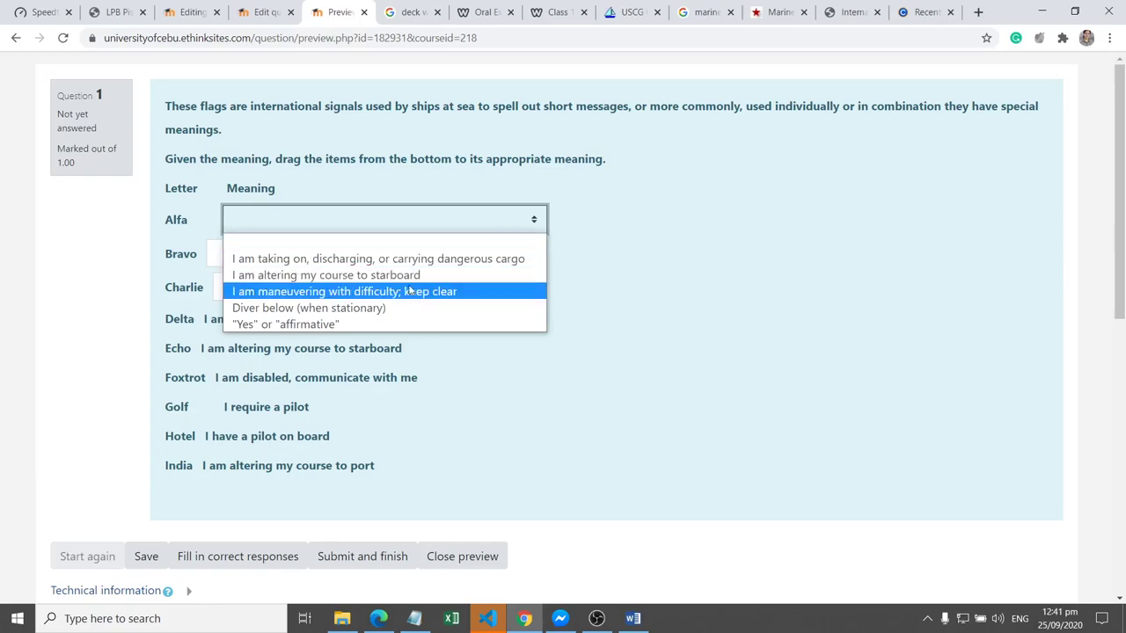
click(384, 308)
click(451, 219)
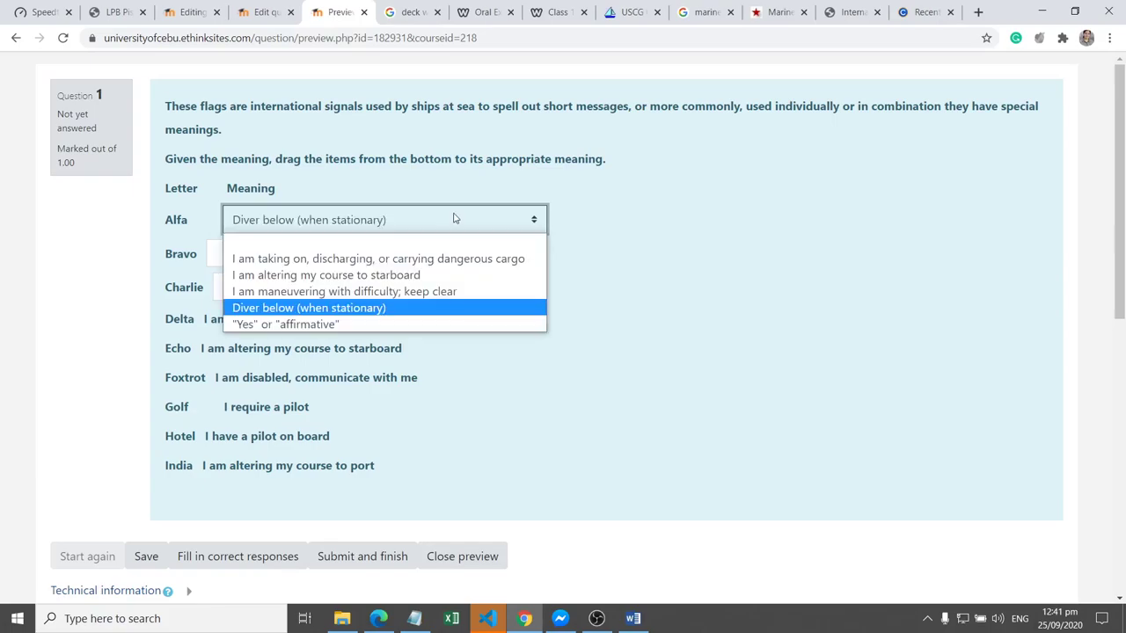
click(407, 295)
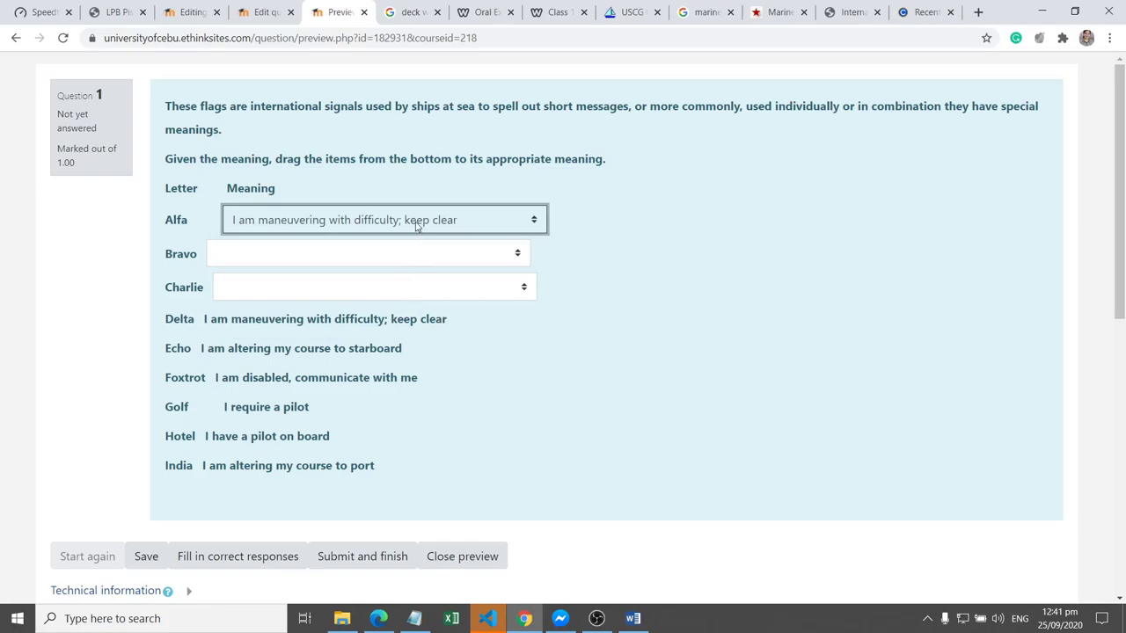
click(417, 226)
click(633, 321)
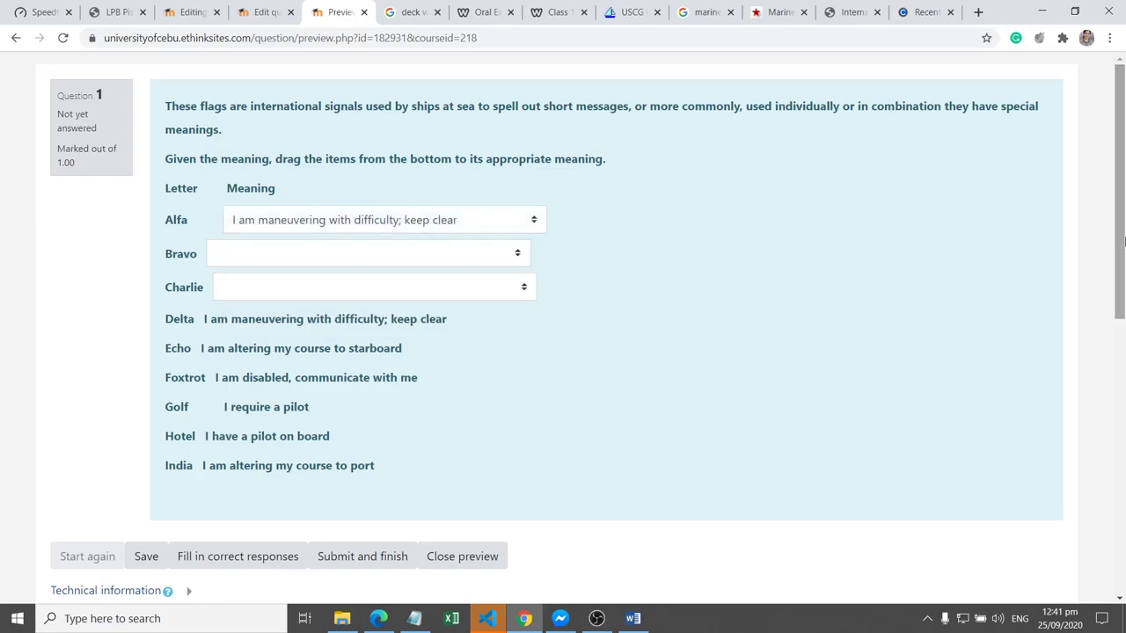
Step: Submit and finish the preview attempt, then close the preview to return to the question bank
drag(1124, 241, 1105, 340)
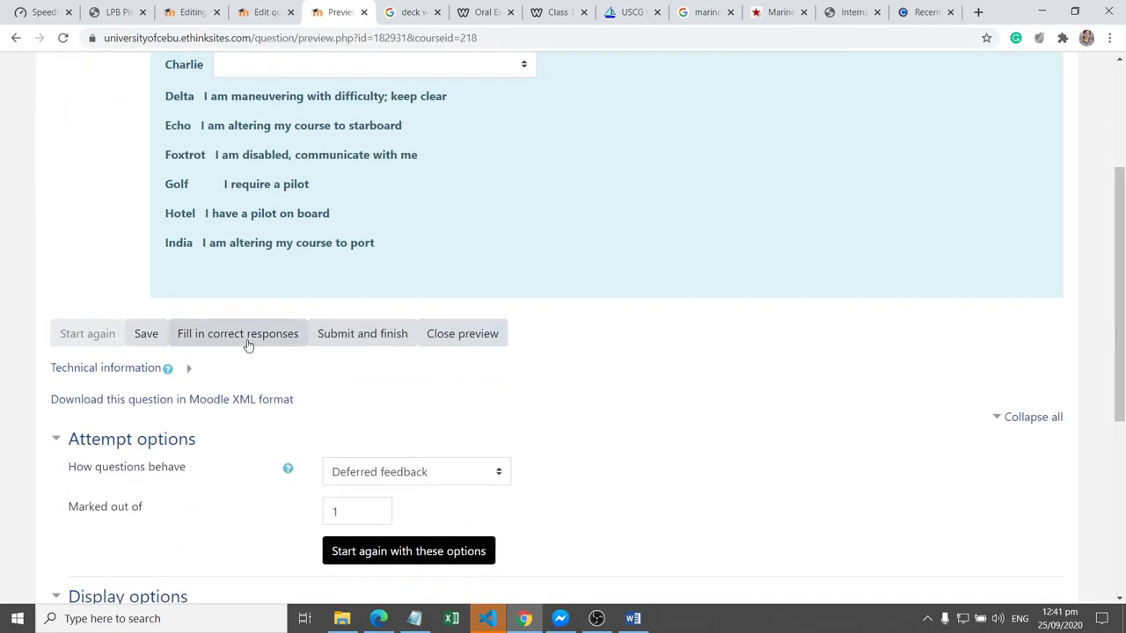
click(380, 334)
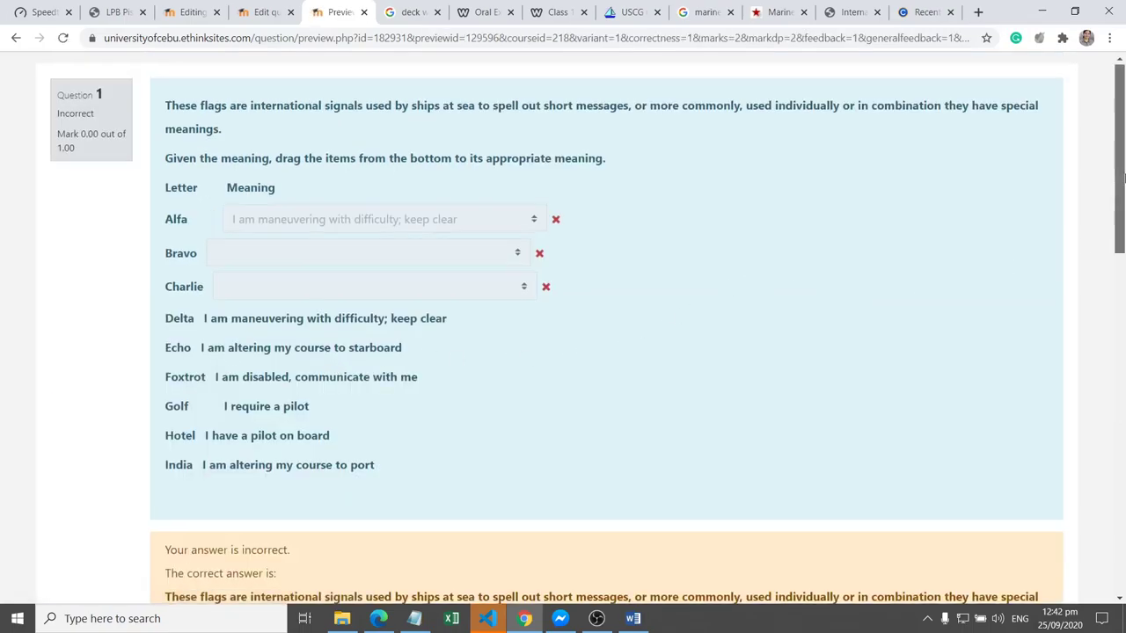
drag(1117, 172, 1110, 407)
click(490, 287)
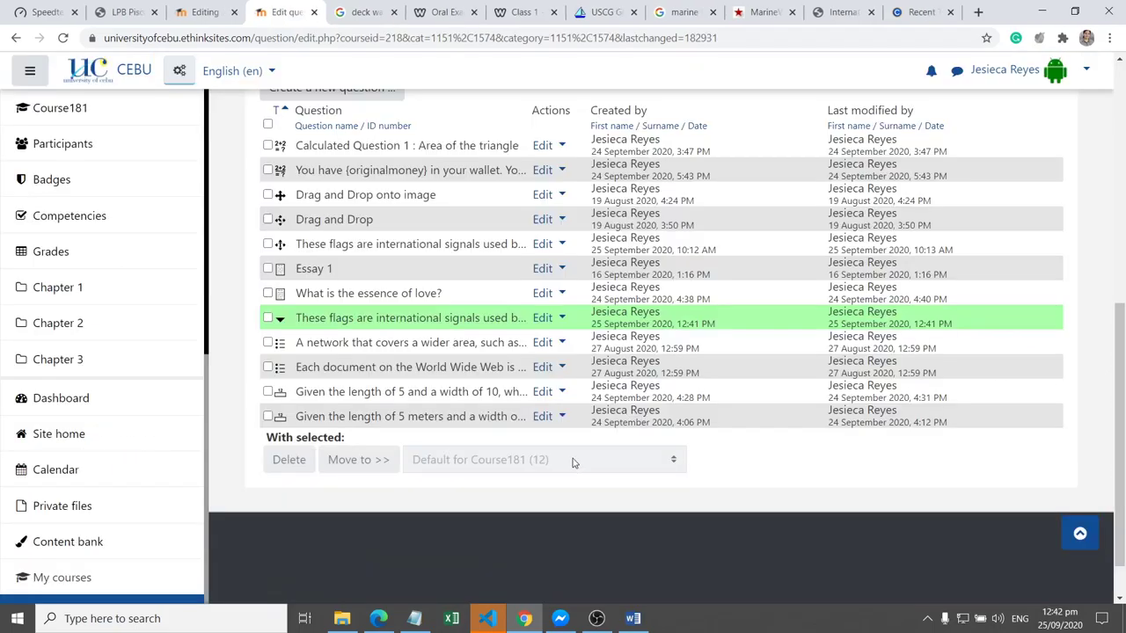